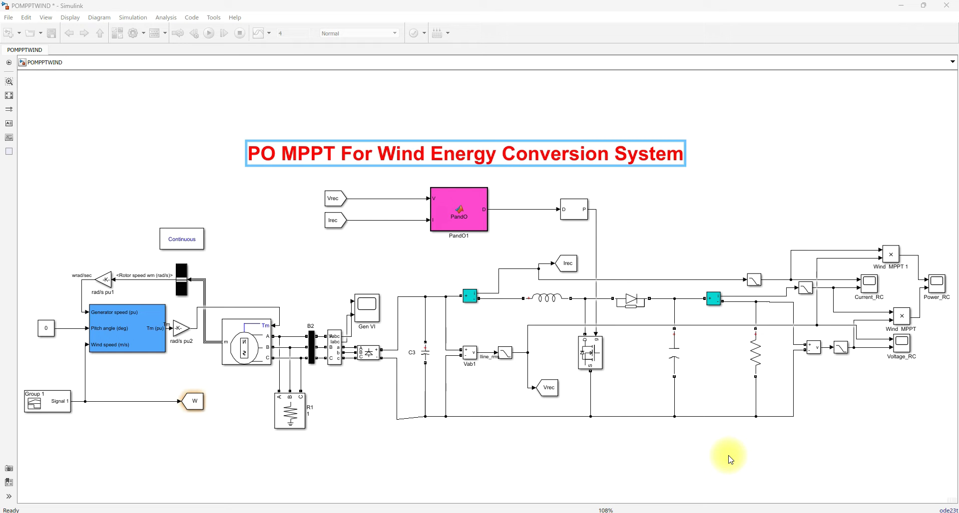
Mark the wind turbine, generator, rectifier, MOSFET switch and load resistor with pen check marks, and clear the annotations
{"action": "key", "text": "F10"}
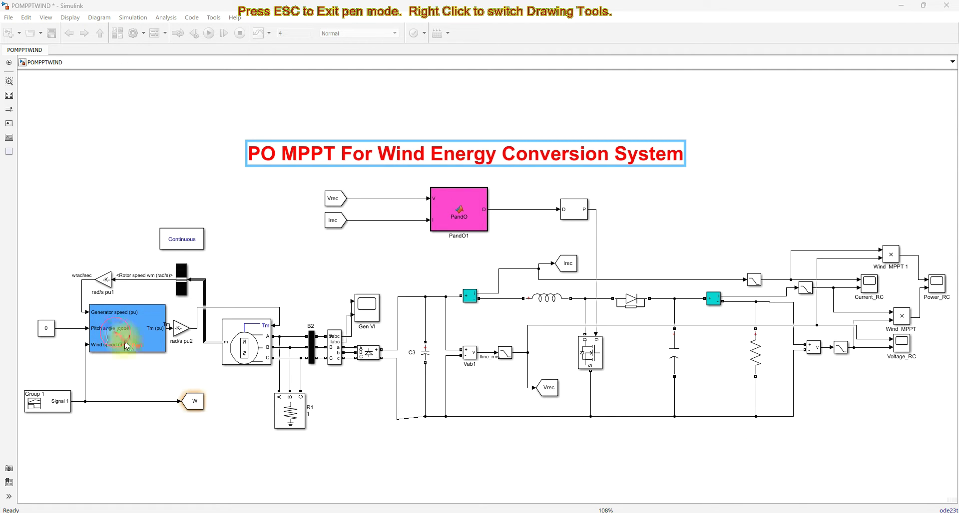
{"action": "left_click_drag", "start_coordinate": [115, 329], "coordinate": [141, 316]}
{"action": "left_click_drag", "start_coordinate": [216, 328], "coordinate": [259, 324]}
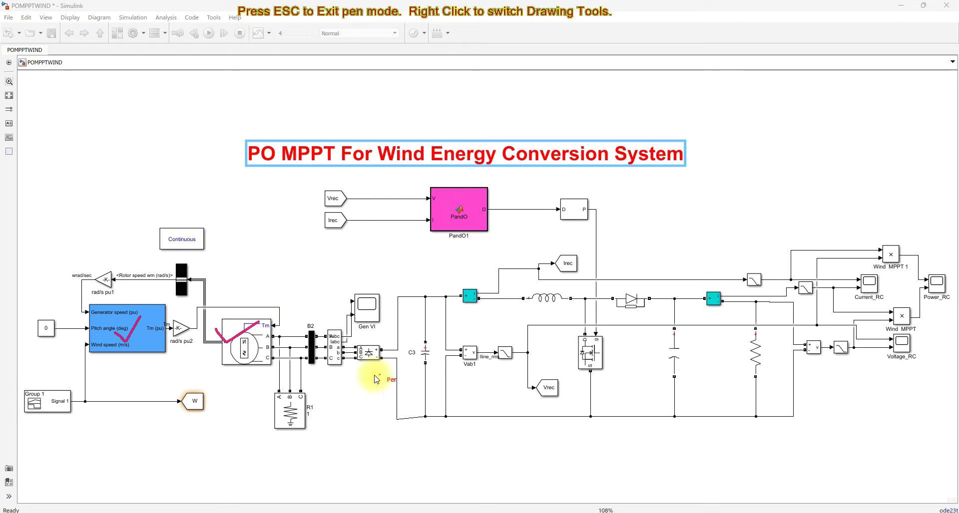
{"action": "mouse_move", "coordinate": [355, 347]}
{"action": "left_mouse_down"}
{"action": "mouse_move", "coordinate": [367, 357]}
{"action": "mouse_move", "coordinate": [381, 345]}
{"action": "left_mouse_up"}
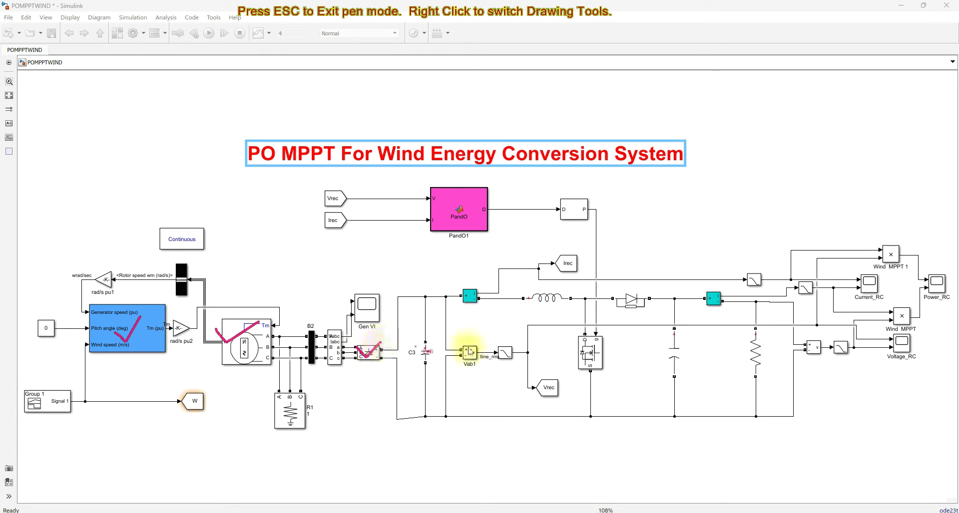
{"action": "mouse_move", "coordinate": [556, 339]}
{"action": "left_mouse_down"}
{"action": "mouse_move", "coordinate": [577, 360]}
{"action": "mouse_move", "coordinate": [632, 331]}
{"action": "left_mouse_up"}
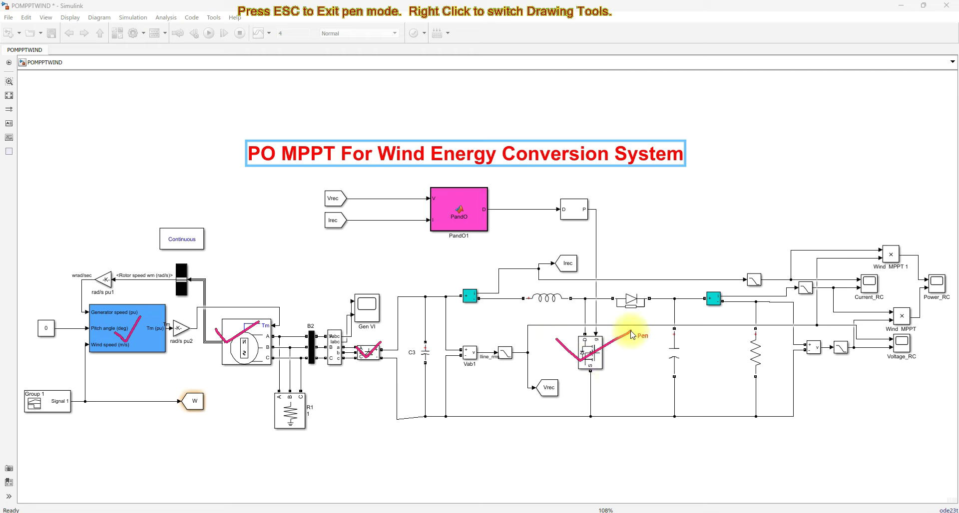
{"action": "mouse_move", "coordinate": [740, 351]}
{"action": "left_mouse_down"}
{"action": "mouse_move", "coordinate": [757, 372]}
{"action": "mouse_move", "coordinate": [787, 349]}
{"action": "left_mouse_up"}
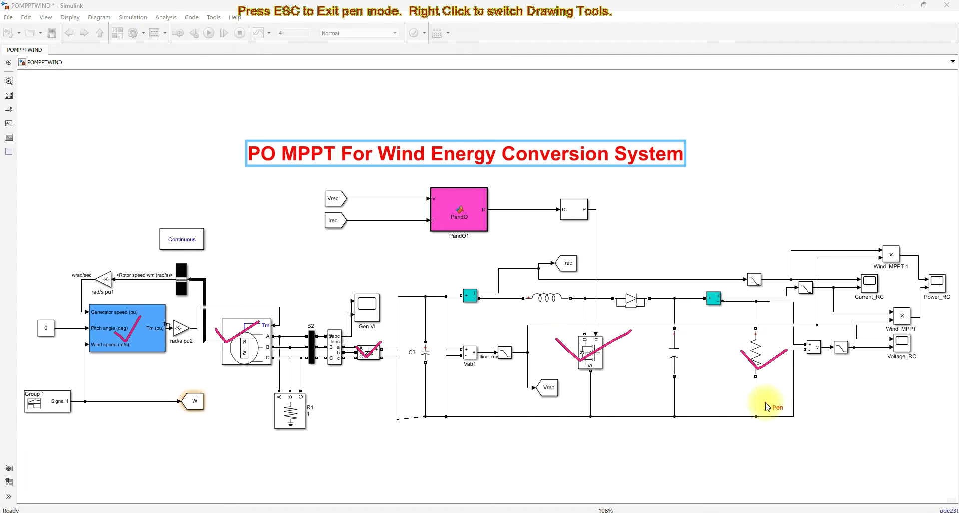
{"action": "key", "text": "Escape"}
Review the Wind Turbine block's base power, base wind speed and base rotational speed, and display its power characteristics
{"action": "double_click", "coordinate": [123, 329]}
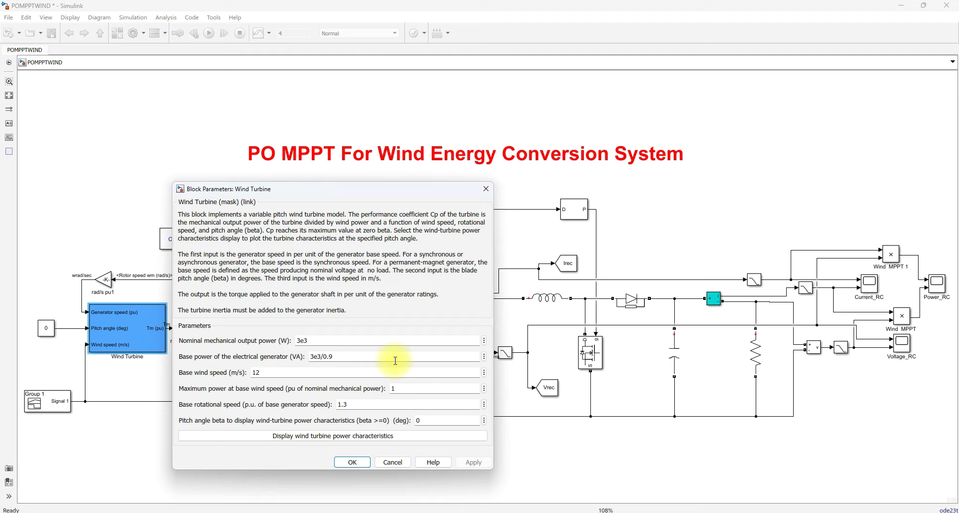
{"action": "double_click", "coordinate": [256, 372]}
{"action": "double_click", "coordinate": [346, 353]}
{"action": "double_click", "coordinate": [350, 404]}
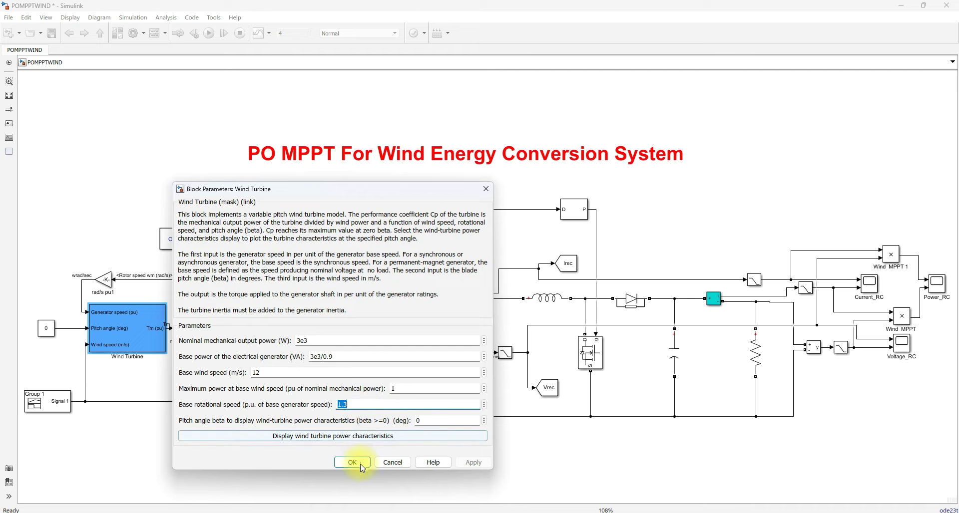
{"action": "left_click", "coordinate": [338, 438]}
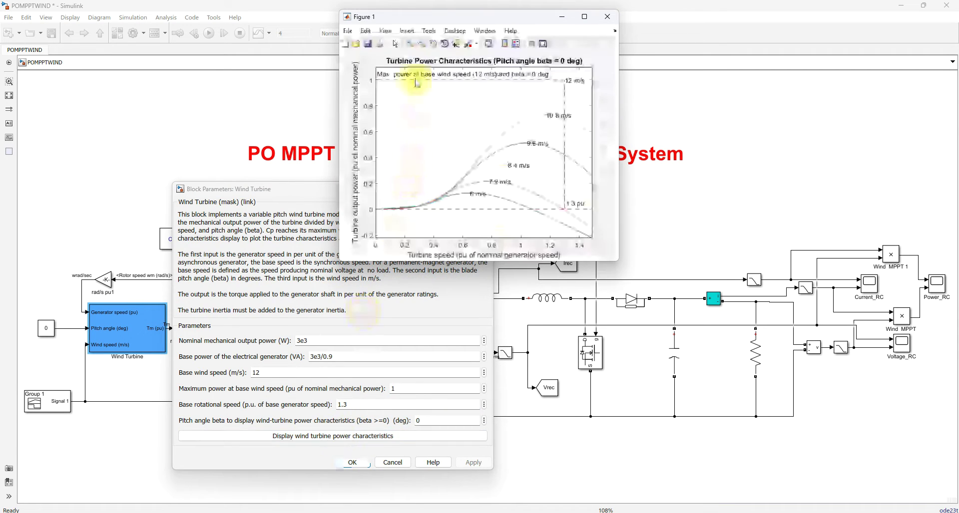
{"action": "left_click_drag", "start_coordinate": [428, 22], "coordinate": [406, 30]}
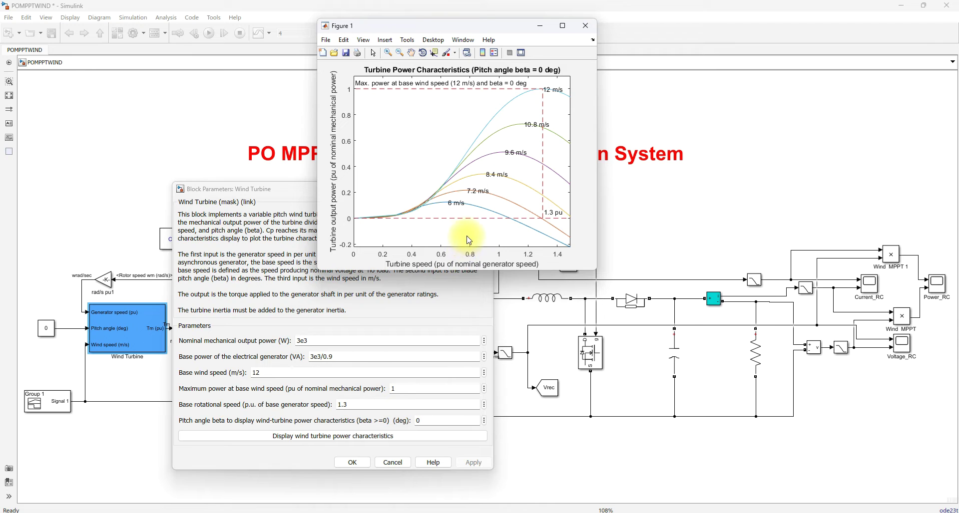
Draw four near-vertical pen lines across the turbine power curves at different turbine speeds, and clear them
{"action": "key", "text": "F12"}
{"action": "left_click_drag", "start_coordinate": [438, 193], "coordinate": [439, 212]}
{"action": "left_click_drag", "start_coordinate": [455, 179], "coordinate": [458, 218]}
{"action": "left_click_drag", "start_coordinate": [562, 96], "coordinate": [555, 216]}
{"action": "left_click_drag", "start_coordinate": [501, 105], "coordinate": [505, 214]}
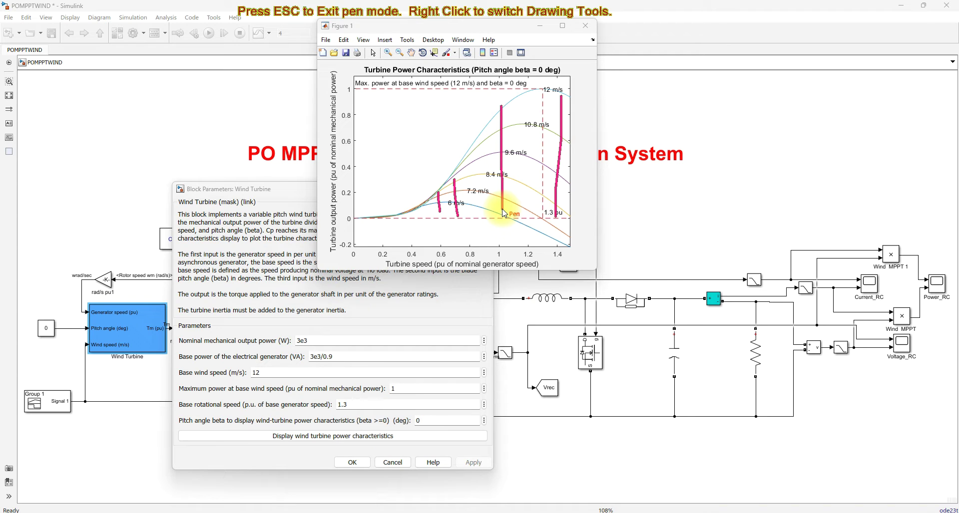
{"action": "key", "text": "Escape"}
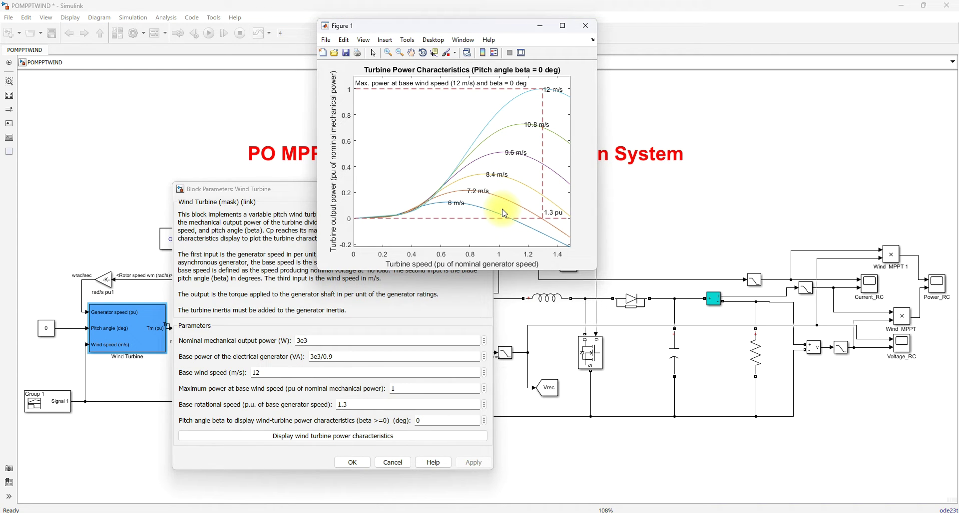
Trace the maximum power line through the turbine curves from 12 m/s to 6 m/s, mark its crossings, and clear the annotations
{"action": "key", "text": "F10"}
{"action": "mouse_move", "coordinate": [544, 87]}
{"action": "left_mouse_down"}
{"action": "mouse_move", "coordinate": [500, 179]}
{"action": "mouse_move", "coordinate": [446, 212]}
{"action": "left_mouse_up"}
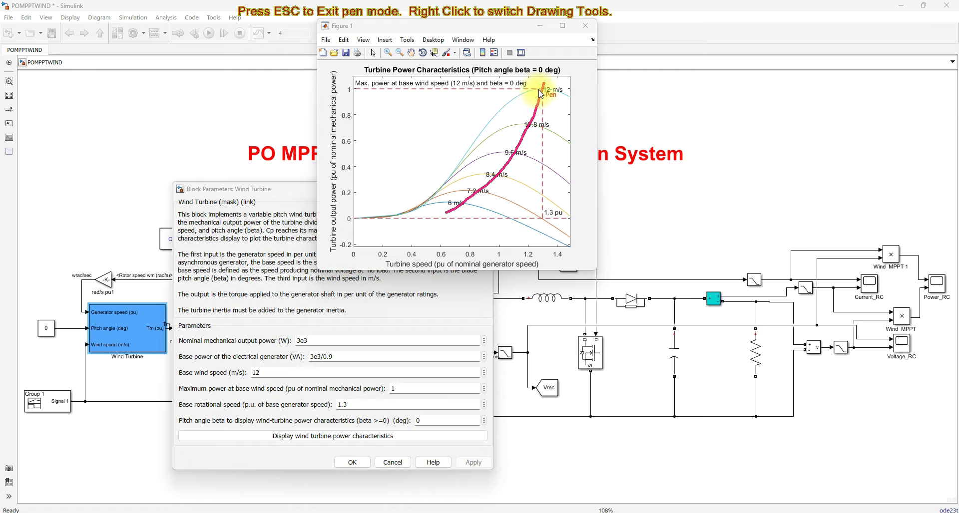
{"action": "left_click_drag", "start_coordinate": [540, 92], "coordinate": [547, 91]}
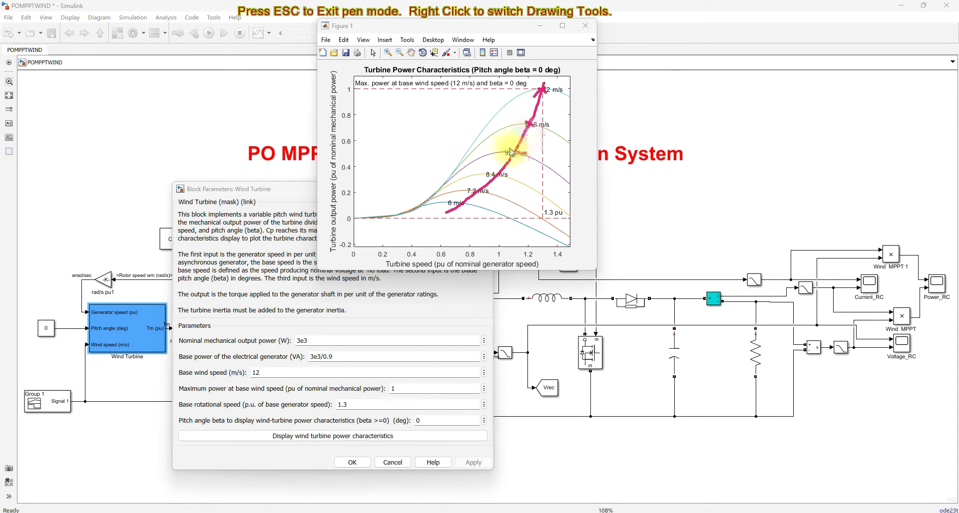
{"action": "left_click_drag", "start_coordinate": [520, 157], "coordinate": [509, 148]}
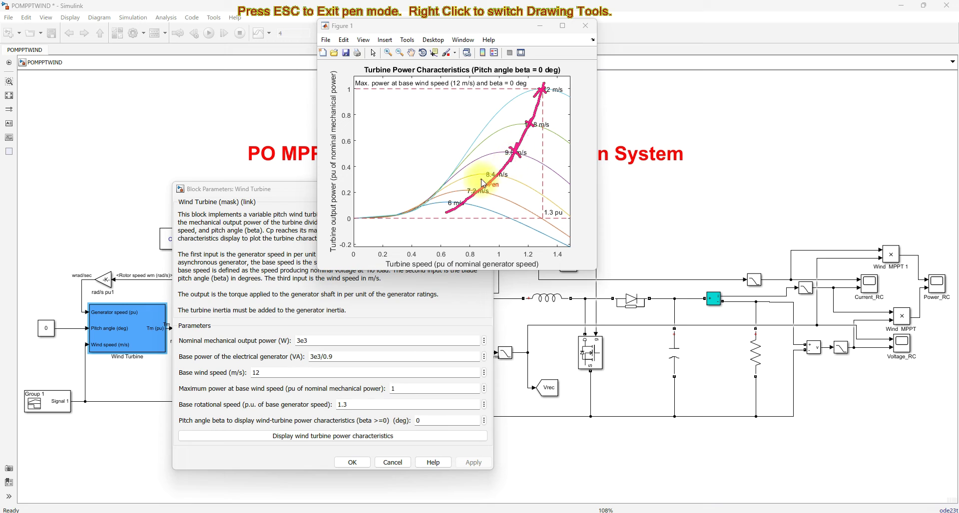
{"action": "left_click", "coordinate": [498, 179]}
{"action": "mouse_move", "coordinate": [501, 170]}
{"action": "left_mouse_down"}
{"action": "mouse_move", "coordinate": [489, 195]}
{"action": "mouse_move", "coordinate": [461, 209]}
{"action": "left_mouse_up"}
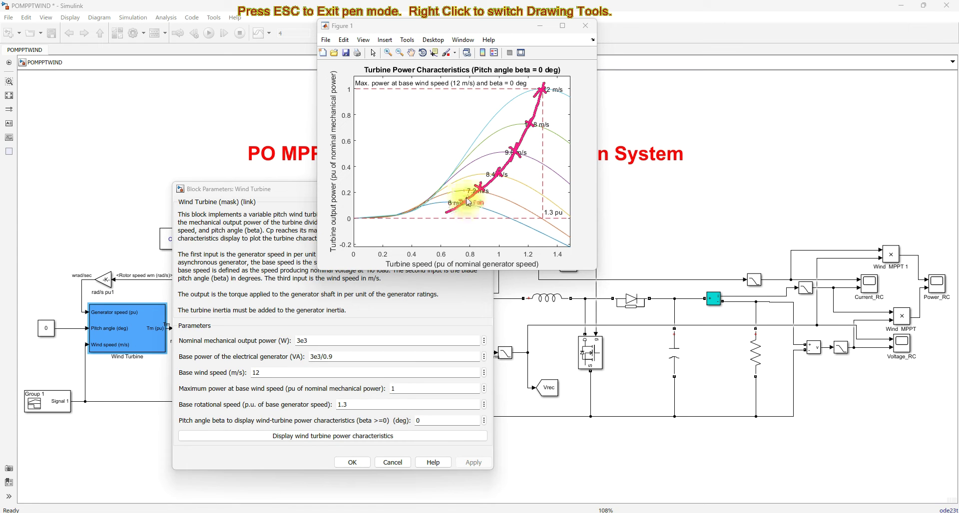
{"action": "key", "text": "Escape"}
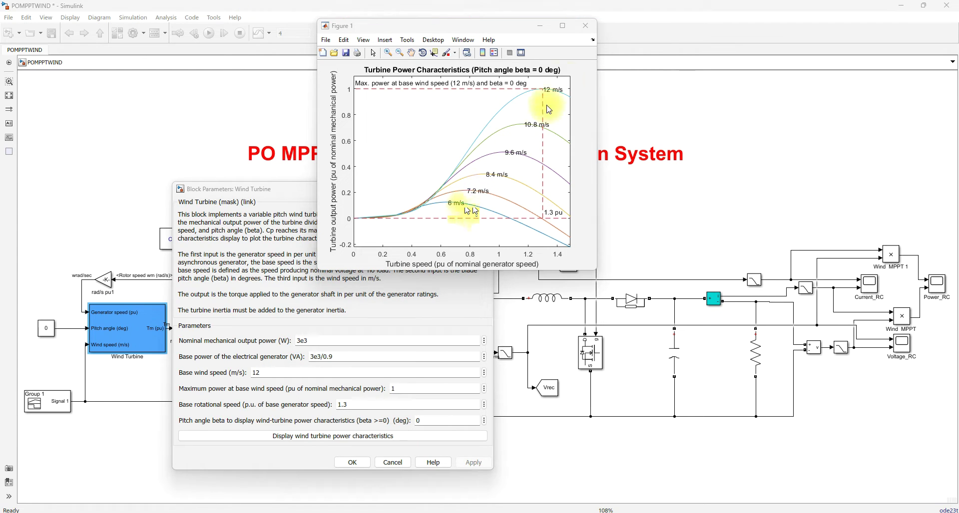
Close the turbine power characteristics figure and the Wind Turbine block parameters
{"action": "left_click", "coordinate": [584, 24]}
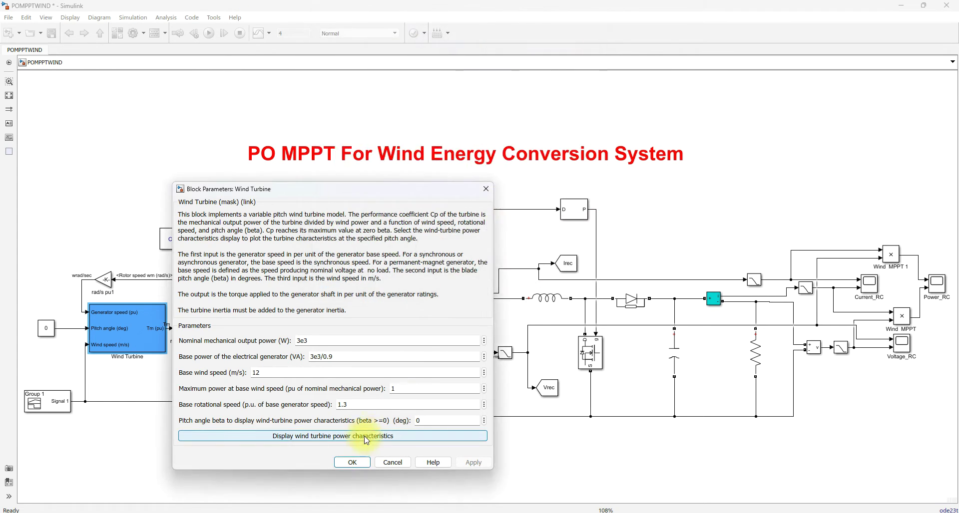
{"action": "left_click", "coordinate": [352, 463]}
{"action": "left_click", "coordinate": [242, 344]}
Annotate the generator with a circle and arrow, label its output AC, label the rectifier output DC, and circle the rectifier
{"action": "key", "text": "F10"}
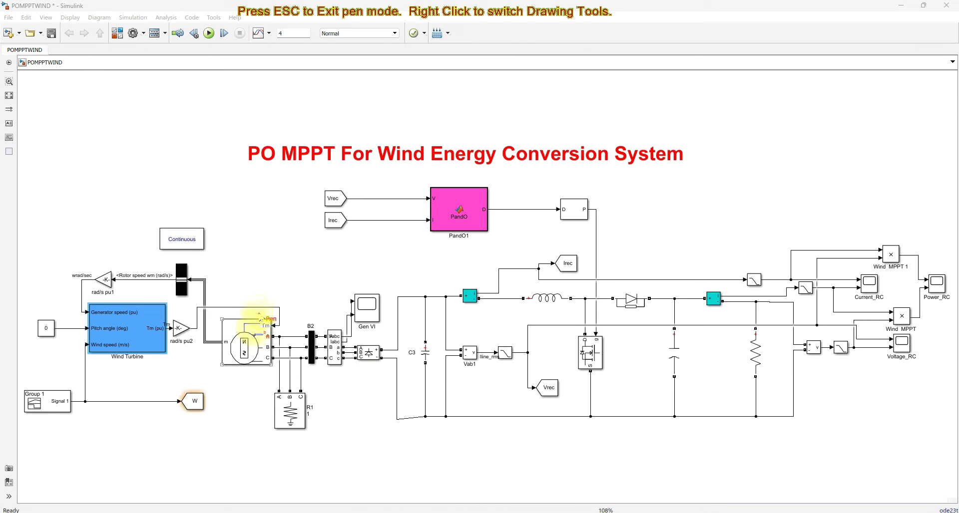
{"action": "mouse_move", "coordinate": [256, 300]}
{"action": "left_mouse_down"}
{"action": "mouse_move", "coordinate": [218, 320]}
{"action": "mouse_move", "coordinate": [208, 342]}
{"action": "mouse_move", "coordinate": [224, 372]}
{"action": "mouse_move", "coordinate": [284, 366]}
{"action": "mouse_move", "coordinate": [293, 329]}
{"action": "mouse_move", "coordinate": [252, 302]}
{"action": "left_mouse_up"}
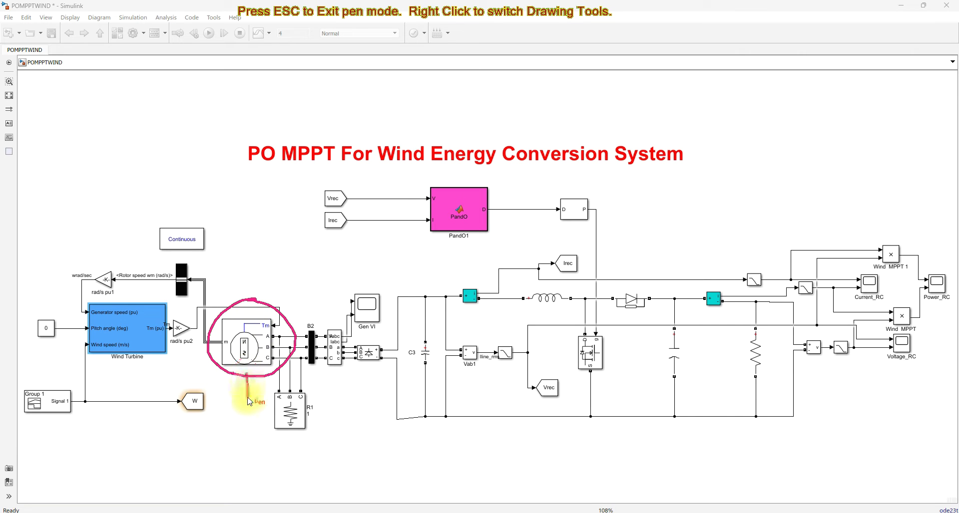
{"action": "left_click_drag", "start_coordinate": [241, 386], "coordinate": [243, 387]}
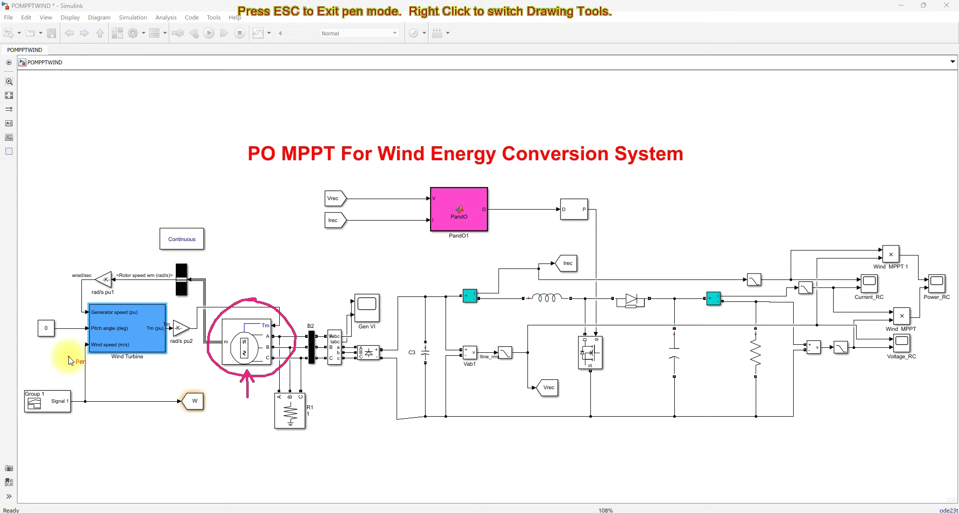
{"action": "left_click", "coordinate": [148, 343]}
{"action": "mouse_move", "coordinate": [301, 295]}
{"action": "left_mouse_down"}
{"action": "mouse_move", "coordinate": [296, 328]}
{"action": "mouse_move", "coordinate": [315, 309]}
{"action": "mouse_move", "coordinate": [323, 313]}
{"action": "left_mouse_up"}
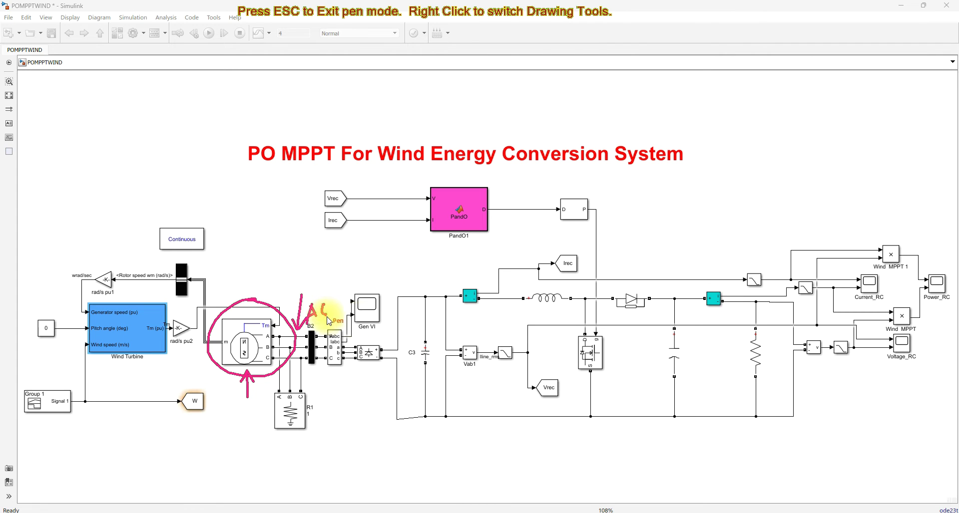
{"action": "mouse_move", "coordinate": [403, 323]}
{"action": "left_mouse_down"}
{"action": "mouse_move", "coordinate": [409, 337]}
{"action": "mouse_move", "coordinate": [429, 333]}
{"action": "left_mouse_up"}
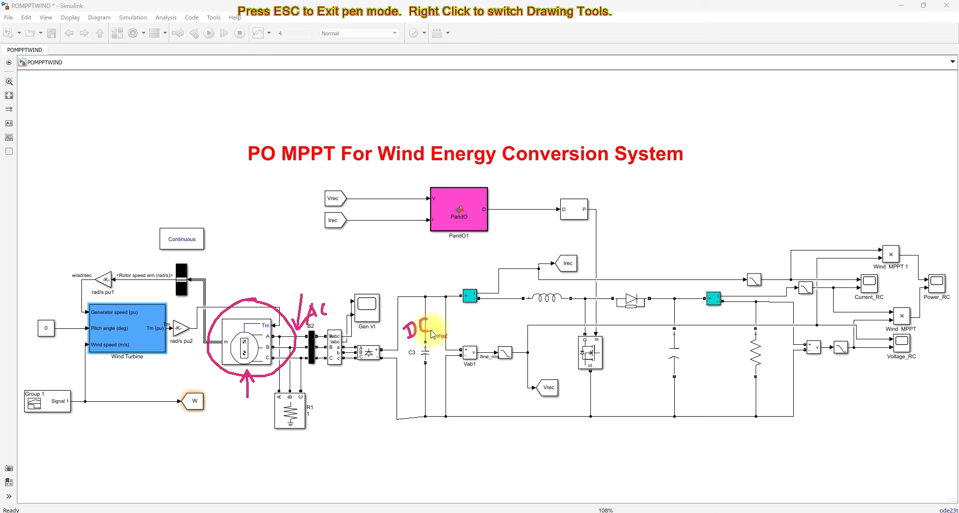
{"action": "mouse_move", "coordinate": [356, 369]}
{"action": "left_mouse_down"}
{"action": "mouse_move", "coordinate": [376, 366]}
{"action": "mouse_move", "coordinate": [370, 338]}
{"action": "mouse_move", "coordinate": [354, 368]}
{"action": "left_mouse_up"}
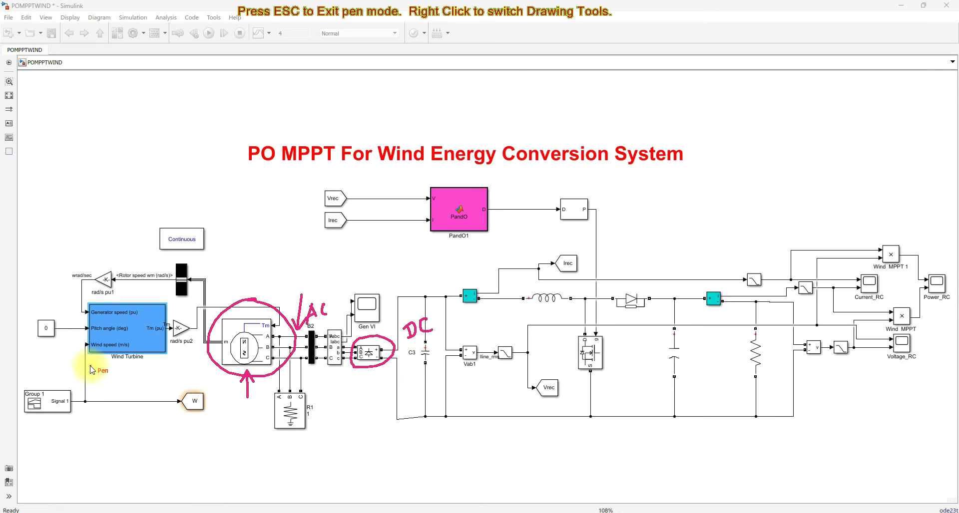
Circle the turbine and generator together, underline the DC label, circle the boost converter section, and clear the annotations
{"action": "mouse_move", "coordinate": [85, 367]}
{"action": "left_mouse_down"}
{"action": "mouse_move", "coordinate": [240, 375]}
{"action": "mouse_move", "coordinate": [279, 364]}
{"action": "left_mouse_up"}
{"action": "mouse_move", "coordinate": [274, 318]}
{"action": "left_mouse_down"}
{"action": "mouse_move", "coordinate": [249, 292]}
{"action": "mouse_move", "coordinate": [210, 282]}
{"action": "mouse_move", "coordinate": [99, 290]}
{"action": "mouse_move", "coordinate": [64, 319]}
{"action": "mouse_move", "coordinate": [82, 366]}
{"action": "left_mouse_up"}
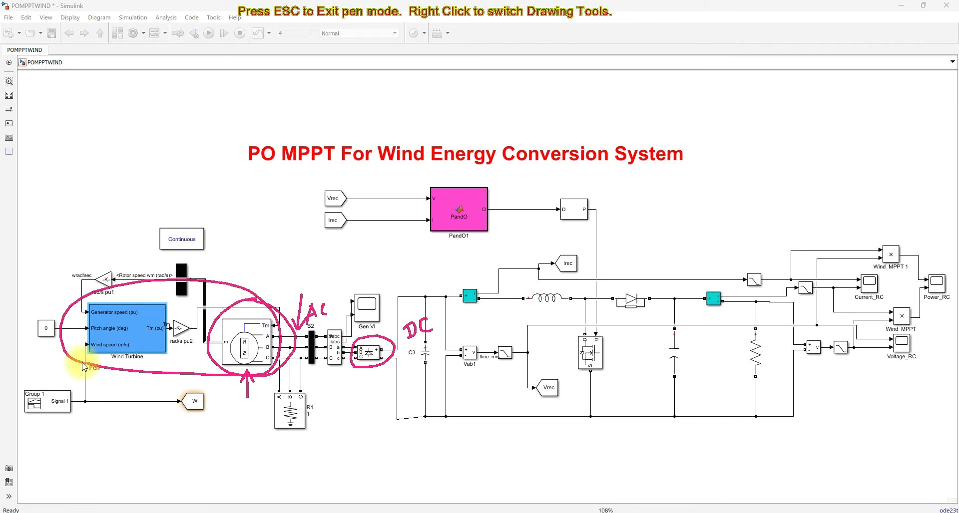
{"action": "left_click_drag", "start_coordinate": [407, 343], "coordinate": [433, 341]}
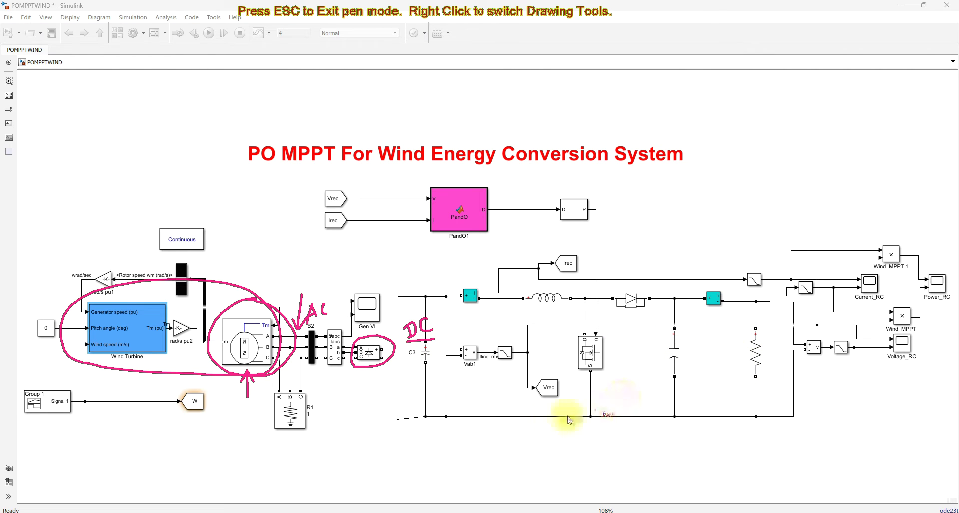
{"action": "mouse_move", "coordinate": [461, 429]}
{"action": "left_mouse_down"}
{"action": "mouse_move", "coordinate": [704, 411]}
{"action": "mouse_move", "coordinate": [653, 272]}
{"action": "mouse_move", "coordinate": [514, 278]}
{"action": "mouse_move", "coordinate": [467, 385]}
{"action": "mouse_move", "coordinate": [473, 430]}
{"action": "left_mouse_up"}
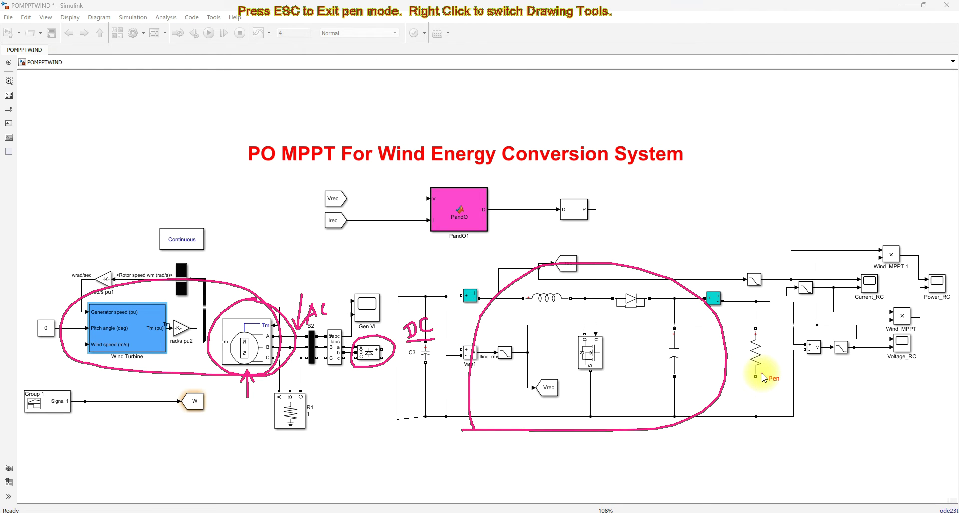
{"action": "key", "text": "Escape"}
Circle the converter, wind generation and load sections, check-mark the converter's inductor and output capacitor, and clear the annotations
{"action": "mouse_move", "coordinate": [622, 283]}
{"action": "left_mouse_down"}
{"action": "mouse_move", "coordinate": [541, 279]}
{"action": "mouse_move", "coordinate": [504, 291]}
{"action": "mouse_move", "coordinate": [472, 326]}
{"action": "mouse_move", "coordinate": [476, 378]}
{"action": "mouse_move", "coordinate": [543, 423]}
{"action": "mouse_move", "coordinate": [676, 406]}
{"action": "mouse_move", "coordinate": [684, 312]}
{"action": "mouse_move", "coordinate": [615, 282]}
{"action": "left_mouse_up"}
{"action": "left_click_drag", "start_coordinate": [537, 307], "coordinate": [577, 290]}
{"action": "left_click_drag", "start_coordinate": [662, 355], "coordinate": [682, 349]}
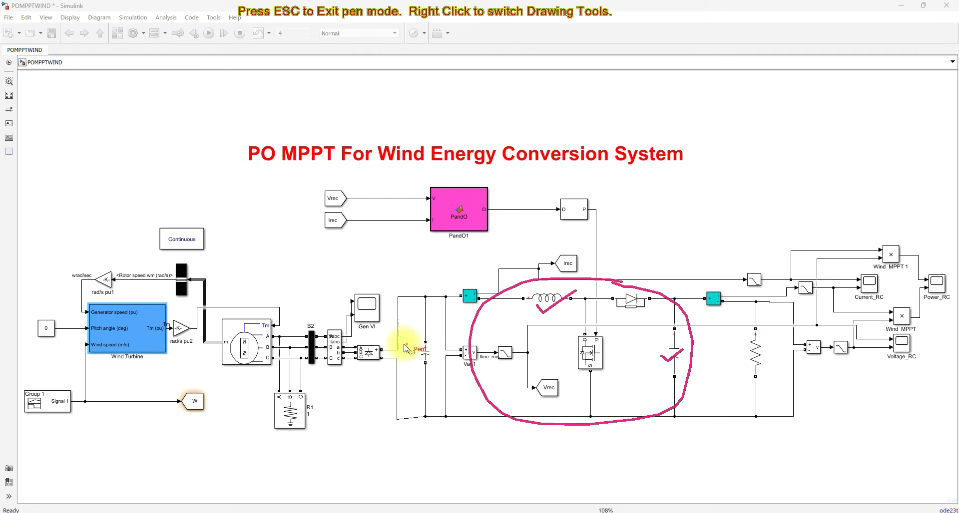
{"action": "mouse_move", "coordinate": [320, 288]}
{"action": "left_mouse_down"}
{"action": "mouse_move", "coordinate": [228, 265]}
{"action": "mouse_move", "coordinate": [130, 274]}
{"action": "mouse_move", "coordinate": [68, 317]}
{"action": "mouse_move", "coordinate": [103, 390]}
{"action": "mouse_move", "coordinate": [313, 395]}
{"action": "mouse_move", "coordinate": [357, 312]}
{"action": "mouse_move", "coordinate": [325, 290]}
{"action": "left_mouse_up"}
{"action": "mouse_move", "coordinate": [781, 320]}
{"action": "left_mouse_down"}
{"action": "mouse_move", "coordinate": [723, 336]}
{"action": "mouse_move", "coordinate": [719, 397]}
{"action": "mouse_move", "coordinate": [788, 403]}
{"action": "mouse_move", "coordinate": [783, 327]}
{"action": "left_mouse_up"}
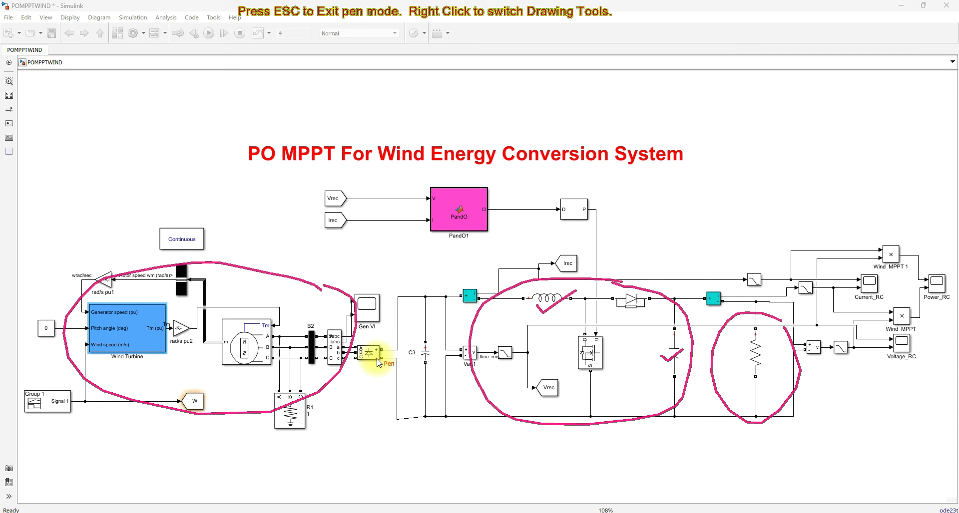
{"action": "key", "text": "Escape"}
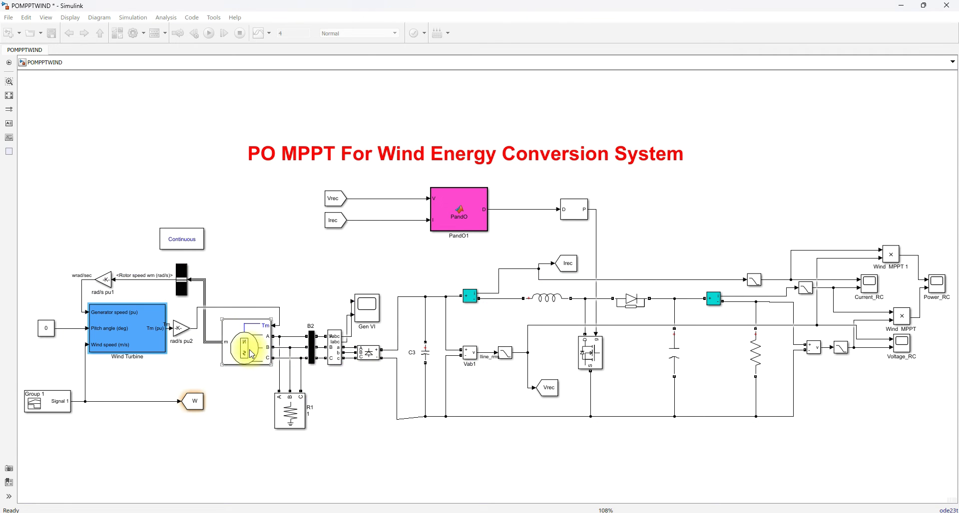
Review the Permanent Magnet Synchronous Machine block's configuration and preset model, and close its parameters
{"action": "double_click", "coordinate": [250, 349]}
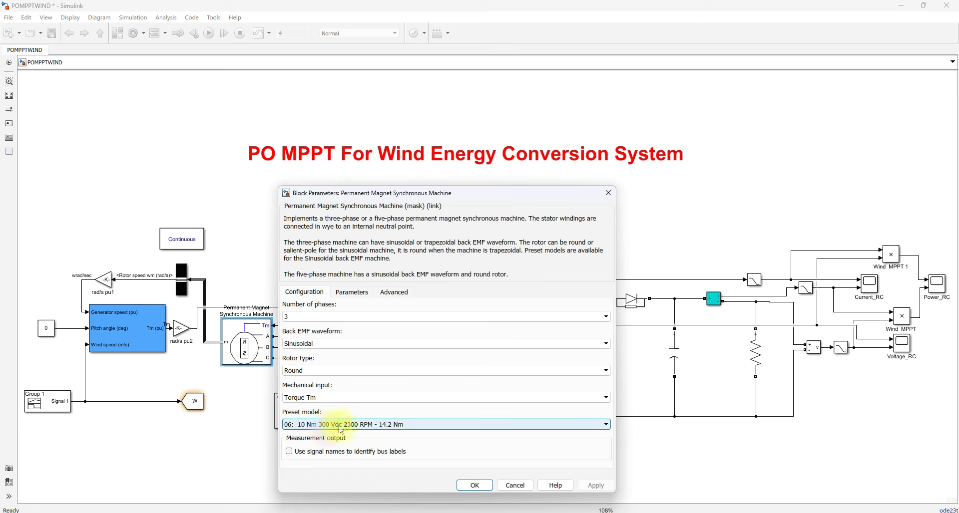
{"action": "left_click", "coordinate": [479, 486]}
Draw voltage arrows beside capacitor C3 and the load resistor, labelling them 300 and 400 respectively
{"action": "key", "text": "ctrl+shift+p"}
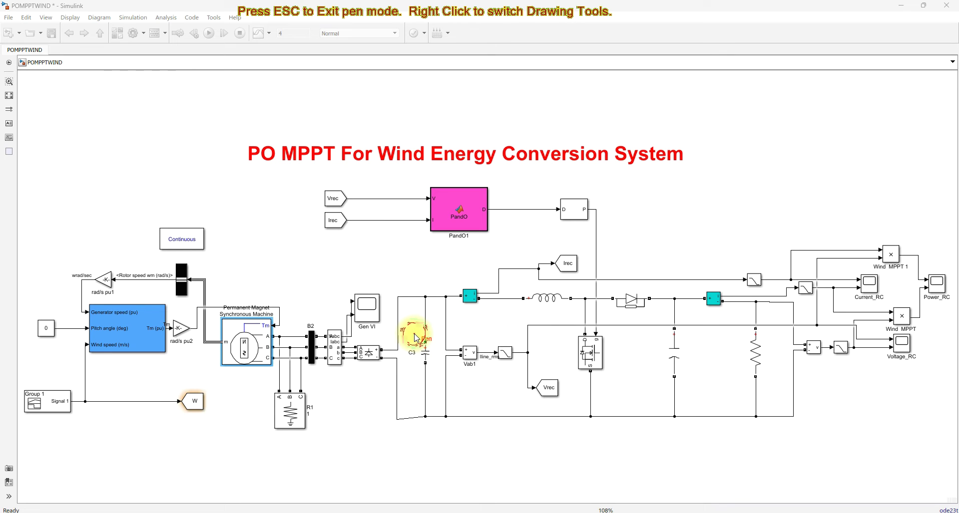
{"action": "mouse_move", "coordinate": [415, 378]}
{"action": "left_mouse_down"}
{"action": "mouse_move", "coordinate": [413, 330]}
{"action": "mouse_move", "coordinate": [423, 350]}
{"action": "mouse_move", "coordinate": [420, 378]}
{"action": "left_mouse_up"}
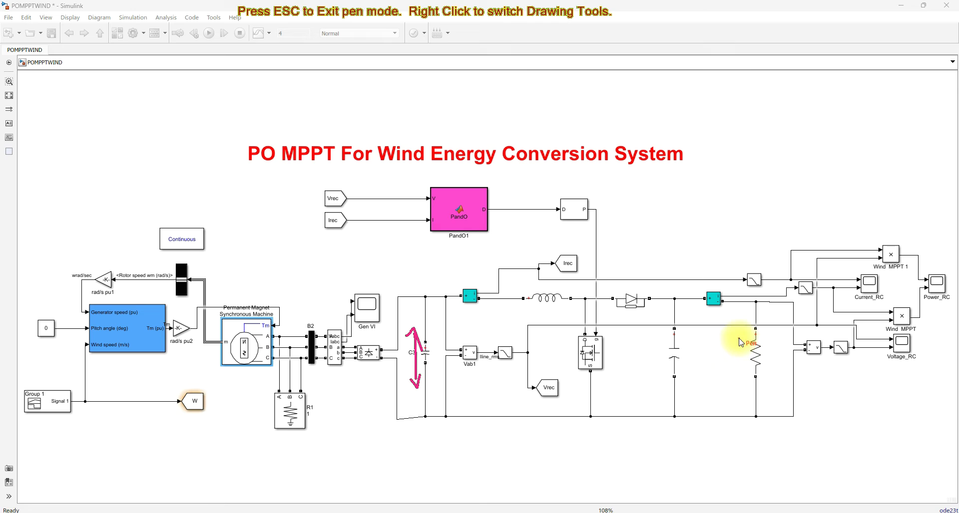
{"action": "mouse_move", "coordinate": [738, 368]}
{"action": "left_mouse_down"}
{"action": "mouse_move", "coordinate": [740, 332]}
{"action": "mouse_move", "coordinate": [744, 339]}
{"action": "left_mouse_up"}
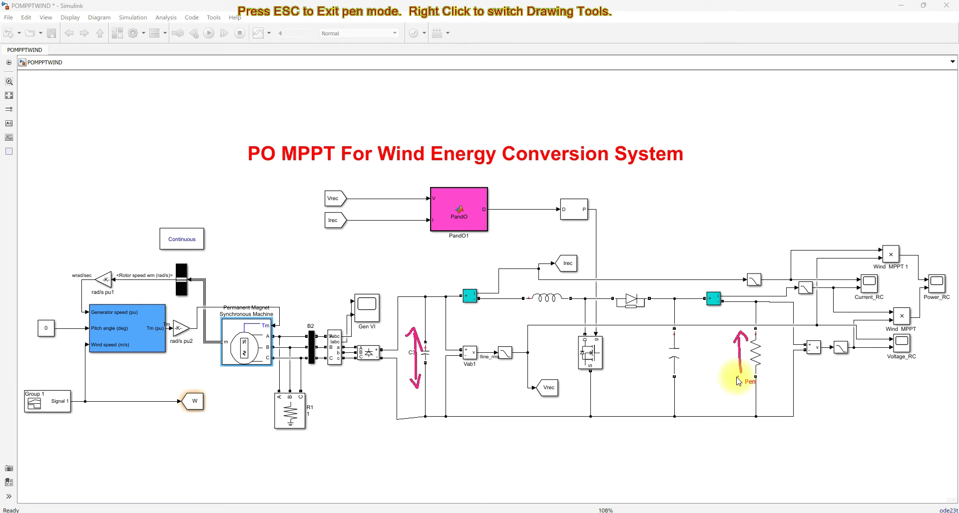
{"action": "mouse_move", "coordinate": [733, 370]}
{"action": "left_mouse_down"}
{"action": "mouse_move", "coordinate": [744, 369]}
{"action": "mouse_move", "coordinate": [735, 402]}
{"action": "mouse_move", "coordinate": [749, 395]}
{"action": "left_mouse_up"}
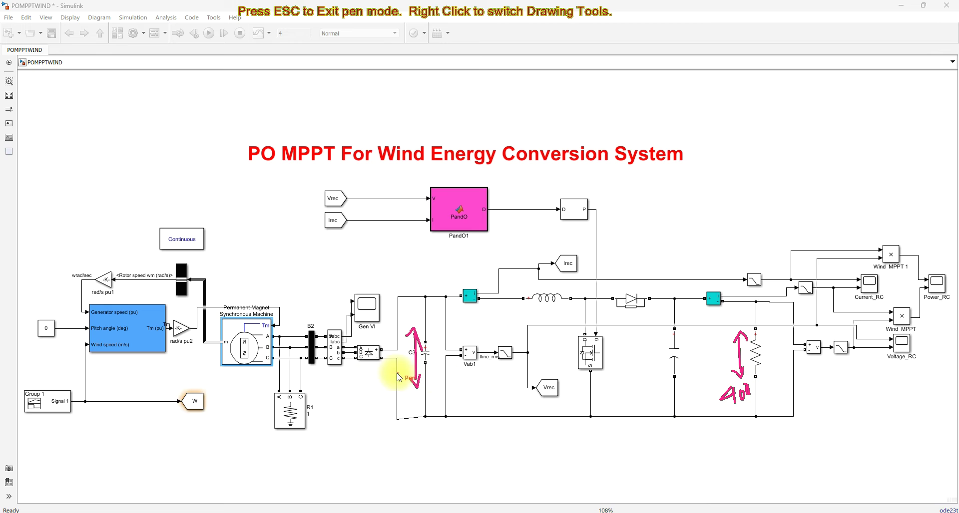
{"action": "mouse_move", "coordinate": [378, 382]}
{"action": "left_mouse_down"}
{"action": "mouse_move", "coordinate": [385, 392]}
{"action": "mouse_move", "coordinate": [391, 378]}
{"action": "left_mouse_up"}
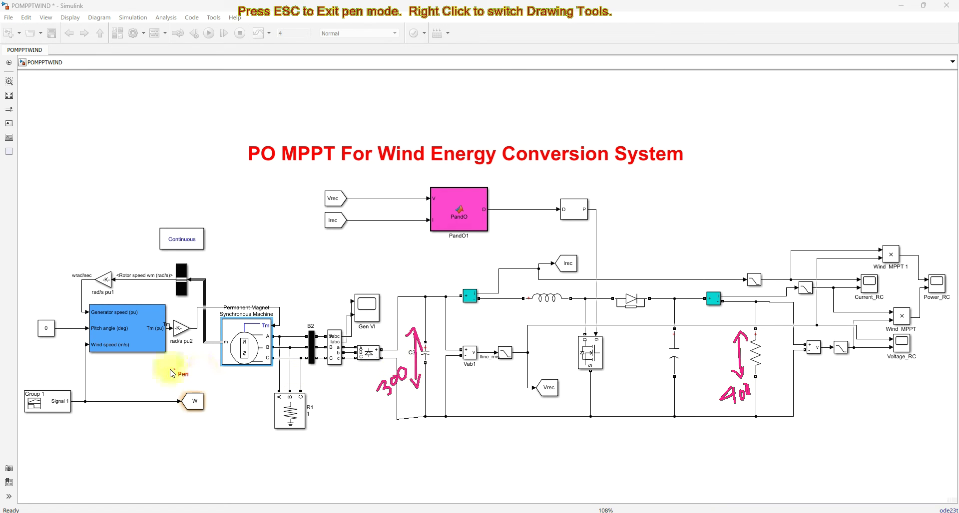
Write 3K above capacitor C3, check-mark the boost converter's inductor and output capacitor, and clear the annotations
{"action": "mouse_move", "coordinate": [398, 276]}
{"action": "left_mouse_down"}
{"action": "mouse_move", "coordinate": [412, 291]}
{"action": "mouse_move", "coordinate": [421, 269]}
{"action": "mouse_move", "coordinate": [437, 283]}
{"action": "left_mouse_up"}
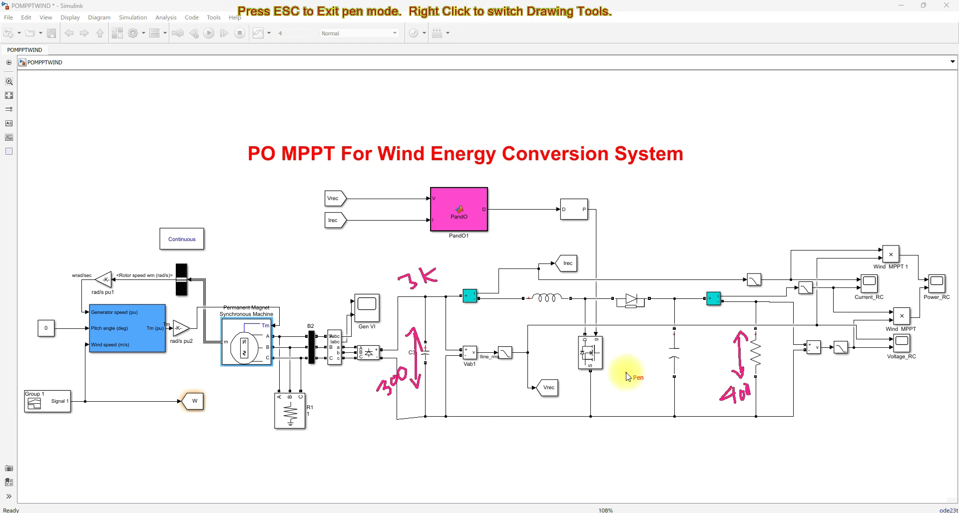
{"action": "left_click_drag", "start_coordinate": [525, 300], "coordinate": [578, 303]}
{"action": "left_click_drag", "start_coordinate": [645, 357], "coordinate": [683, 348]}
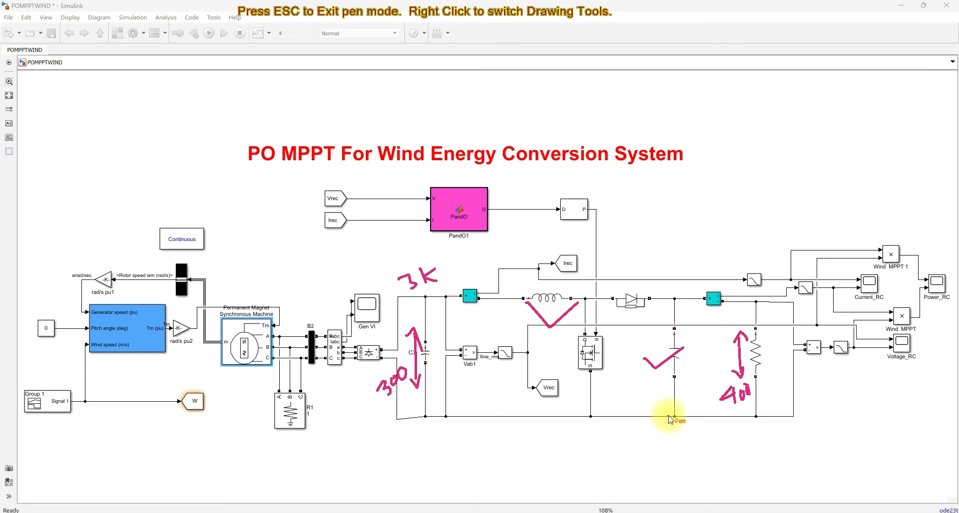
{"action": "key", "text": "Escape"}
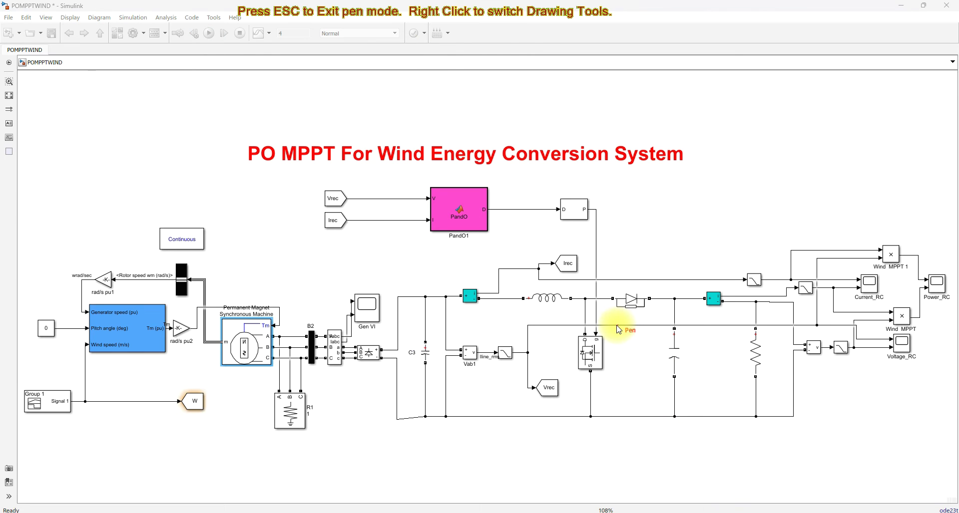
Circle the PandO controller section, mark the turbine, the Vrec and Irec signals and the rectifier output line, and clear the annotations
{"action": "left_click", "coordinate": [616, 310]}
{"action": "mouse_move", "coordinate": [309, 249]}
{"action": "left_mouse_down"}
{"action": "mouse_move", "coordinate": [557, 252]}
{"action": "mouse_move", "coordinate": [602, 188]}
{"action": "mouse_move", "coordinate": [449, 160]}
{"action": "mouse_move", "coordinate": [282, 209]}
{"action": "mouse_move", "coordinate": [306, 246]}
{"action": "left_mouse_up"}
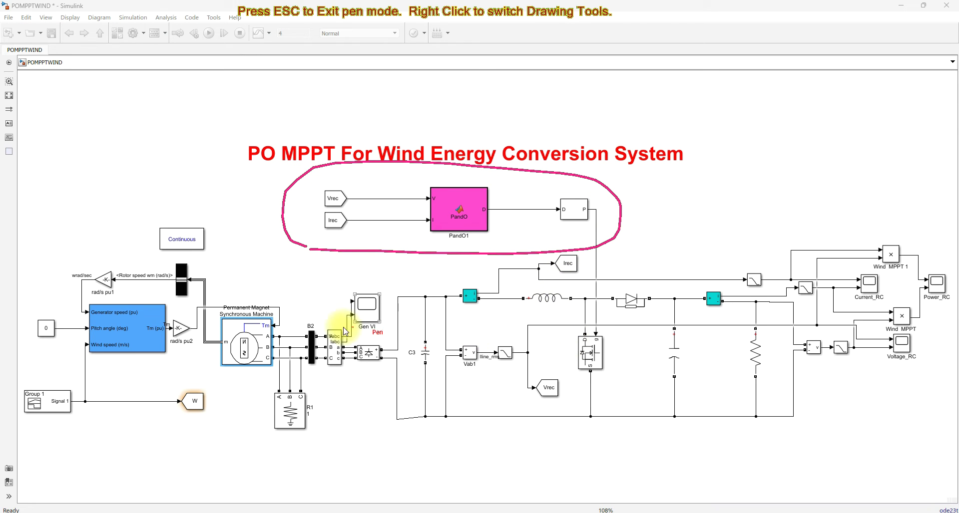
{"action": "left_click_drag", "start_coordinate": [143, 355], "coordinate": [135, 366]}
{"action": "left_click_drag", "start_coordinate": [144, 354], "coordinate": [150, 365]}
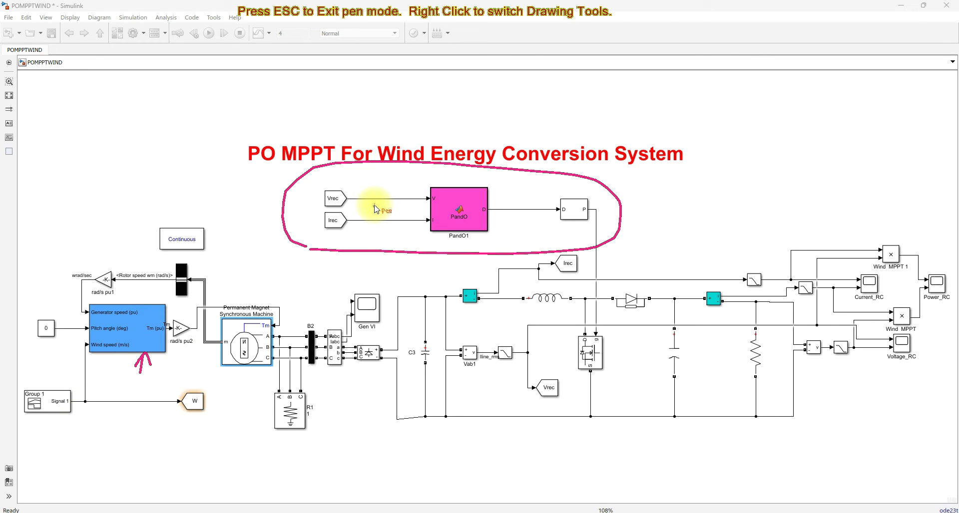
{"action": "left_click_drag", "start_coordinate": [378, 178], "coordinate": [378, 198]}
{"action": "left_click_drag", "start_coordinate": [382, 192], "coordinate": [378, 198]}
{"action": "mouse_move", "coordinate": [375, 240]}
{"action": "left_mouse_down"}
{"action": "mouse_move", "coordinate": [375, 220]}
{"action": "mouse_move", "coordinate": [385, 234]}
{"action": "left_mouse_up"}
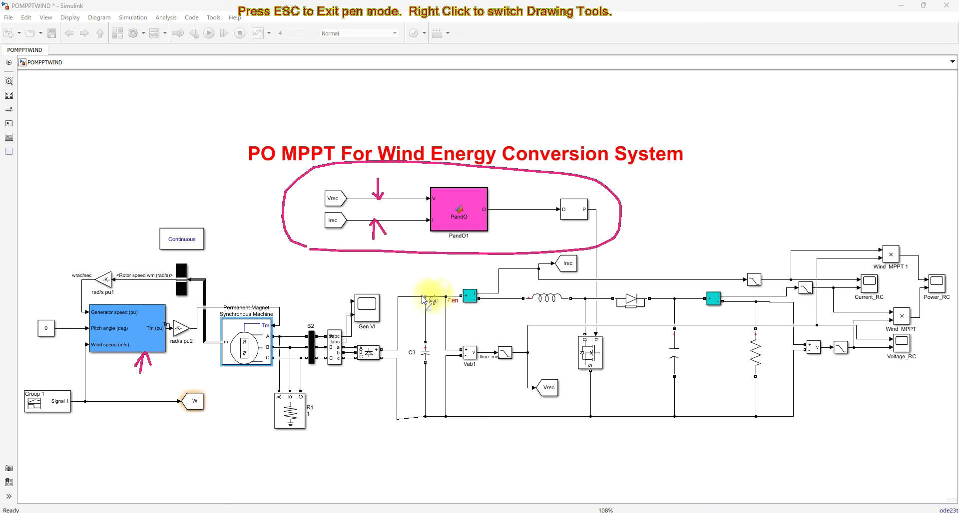
{"action": "left_click_drag", "start_coordinate": [422, 295], "coordinate": [462, 294]}
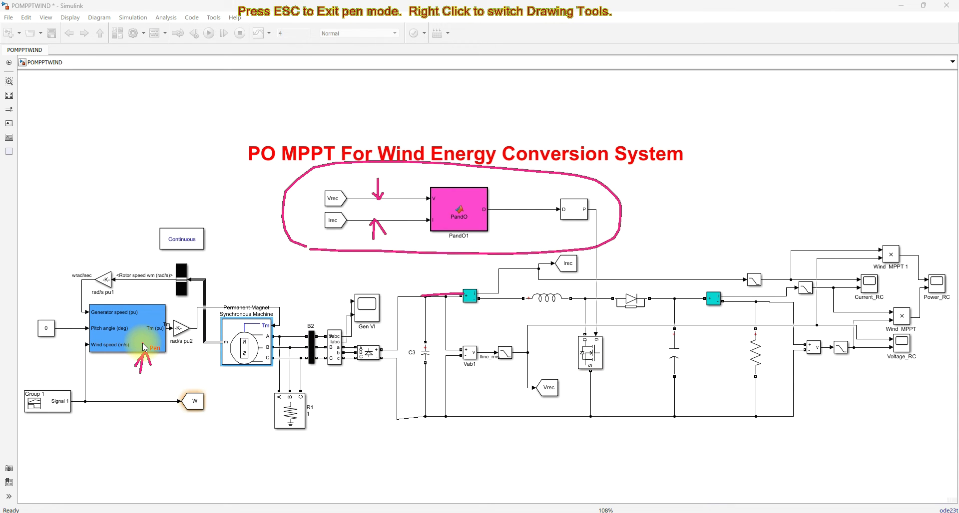
{"action": "key", "text": "Escape"}
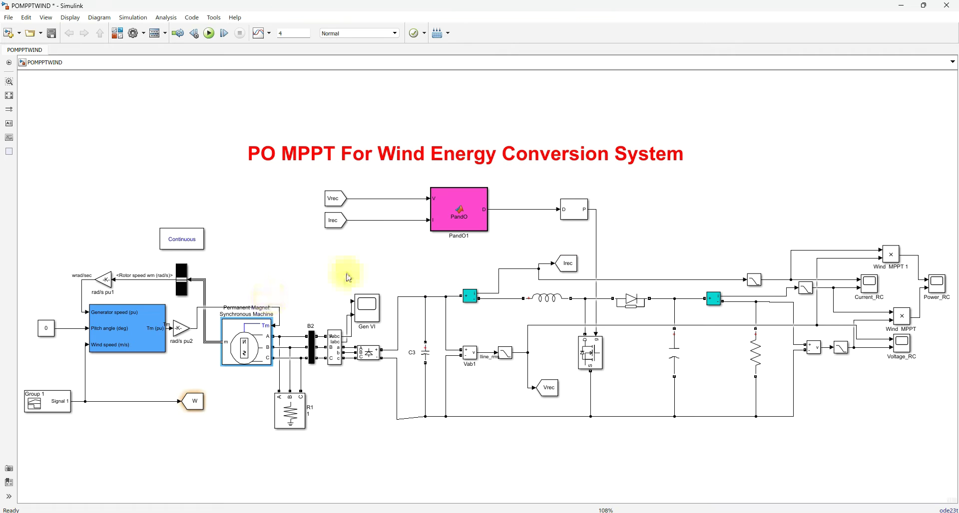
Open the PandO1 block's function code and enlarge the editor area to view the perturb-and-observe logic
{"action": "double_click", "coordinate": [456, 228]}
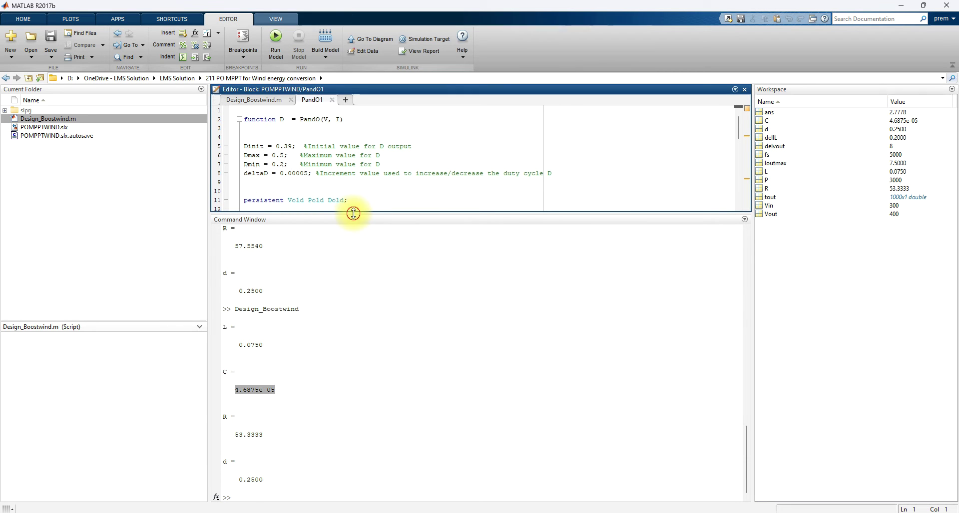
{"action": "left_click_drag", "start_coordinate": [354, 214], "coordinate": [350, 349]}
{"action": "left_click", "coordinate": [360, 259]}
{"action": "scroll", "coordinate": [360, 259], "scroll_direction": "down", "scroll_amount": 2}
{"action": "scroll", "coordinate": [361, 259], "scroll_direction": "down", "scroll_amount": 2}
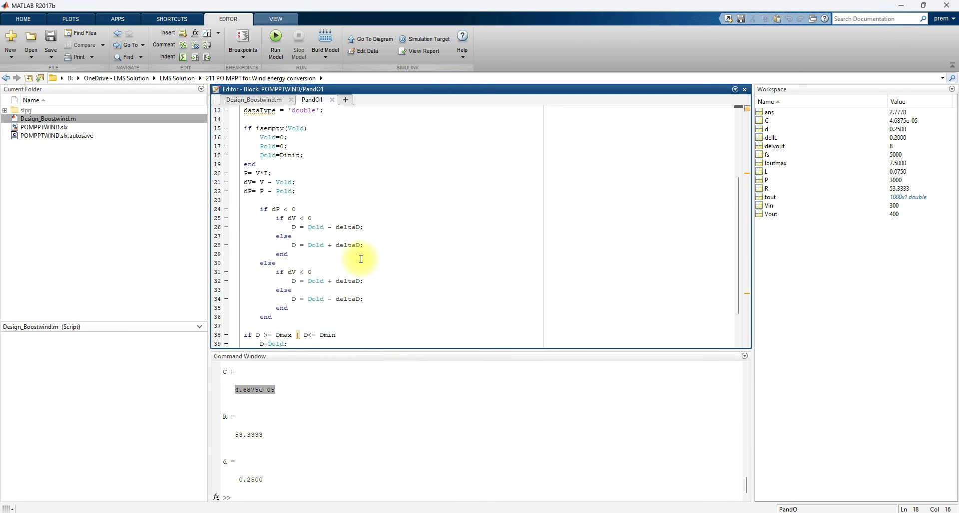
{"action": "scroll", "coordinate": [361, 259], "scroll_direction": "down", "scroll_amount": 2}
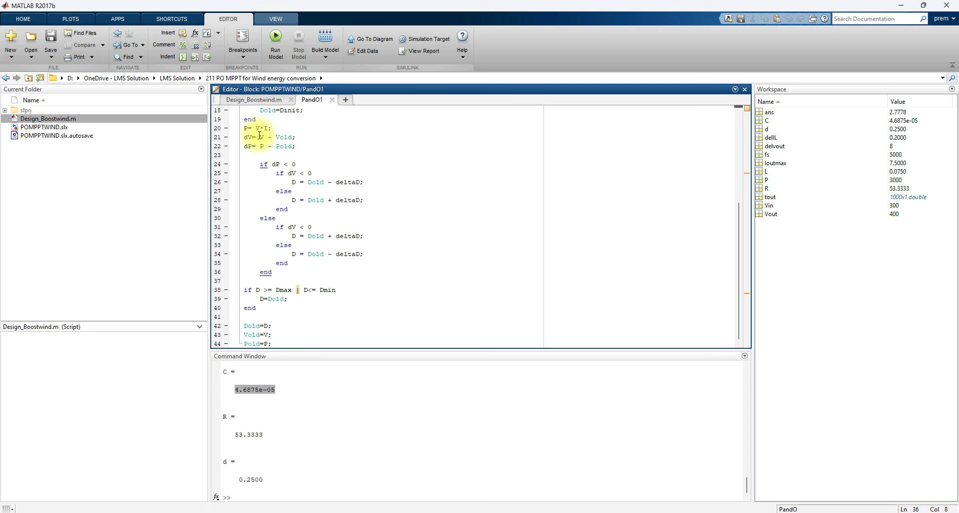
Highlight the P = V*I calculation and the duty-cycle update lines within the dP < 0 branch
{"action": "left_click_drag", "start_coordinate": [245, 127], "coordinate": [272, 128]}
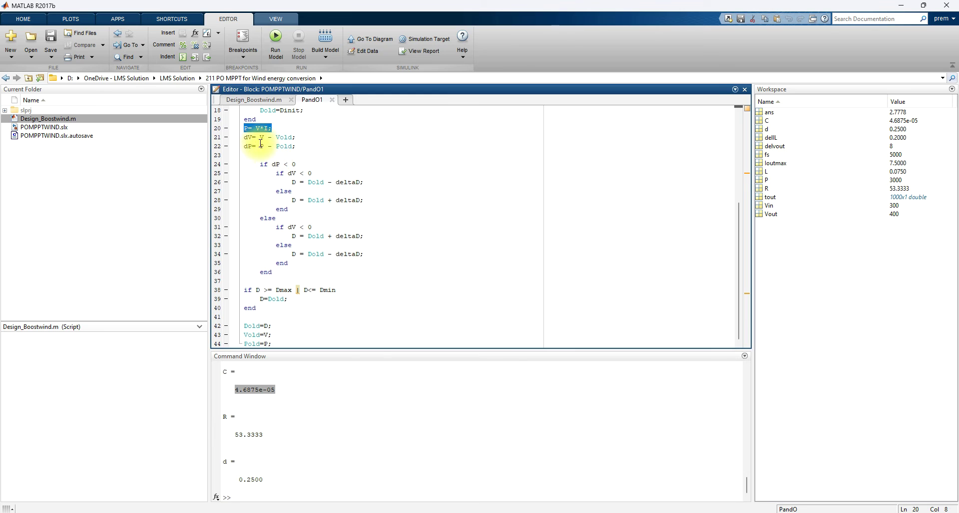
{"action": "left_click", "coordinate": [279, 164]}
{"action": "left_click_drag", "start_coordinate": [292, 173], "coordinate": [301, 175]}
{"action": "left_click", "coordinate": [381, 201]}
{"action": "left_click_drag", "start_coordinate": [372, 182], "coordinate": [299, 182]}
{"action": "left_click_drag", "start_coordinate": [372, 200], "coordinate": [302, 198]}
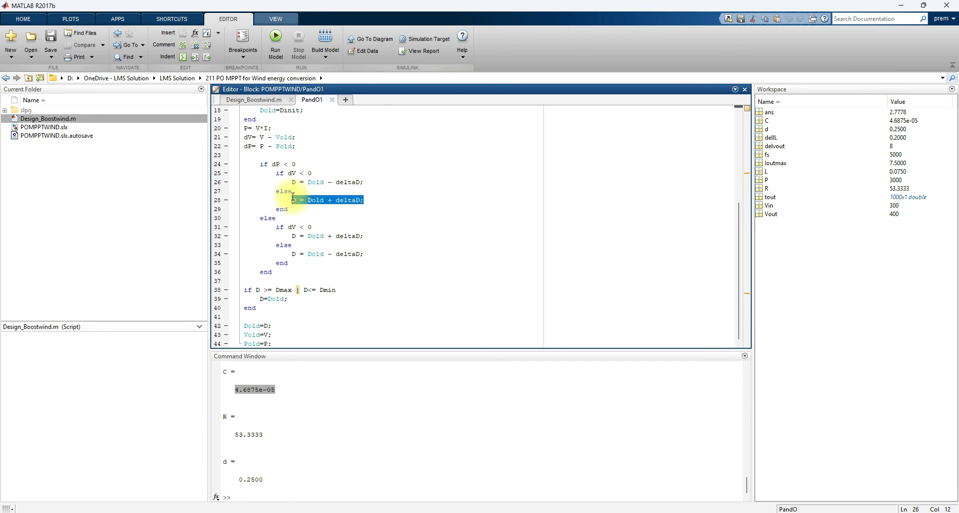
{"action": "left_click", "coordinate": [372, 223]}
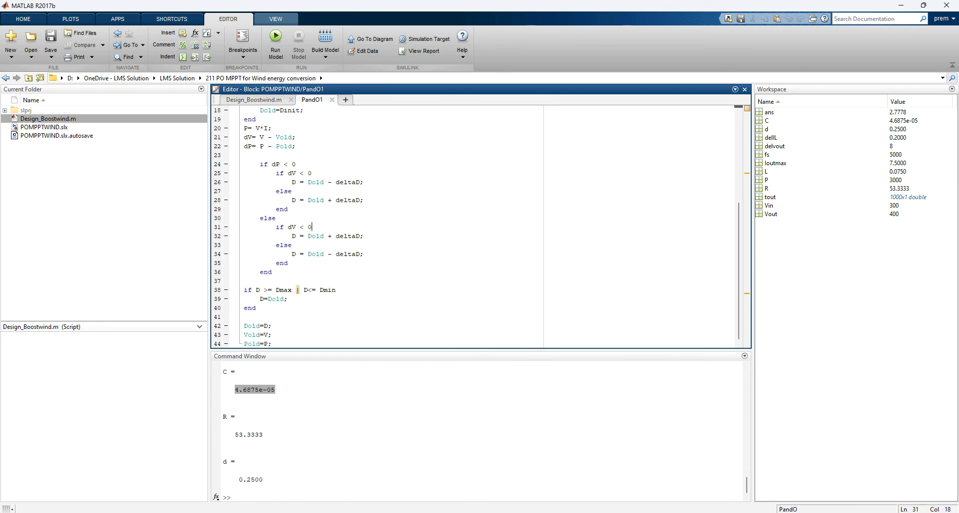
Return to the Simulink model, select the PWM Generator block, and draw a pulse waveform with an arrow to the MOSFET
{"action": "left_click", "coordinate": [547, 497]}
{"action": "left_click", "coordinate": [540, 214]}
{"action": "left_click", "coordinate": [573, 223]}
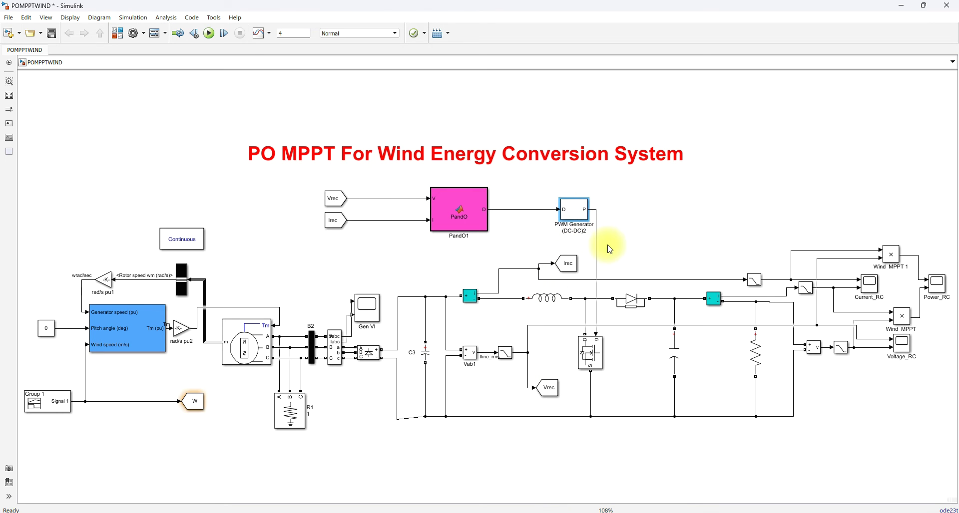
{"action": "key", "text": "F9"}
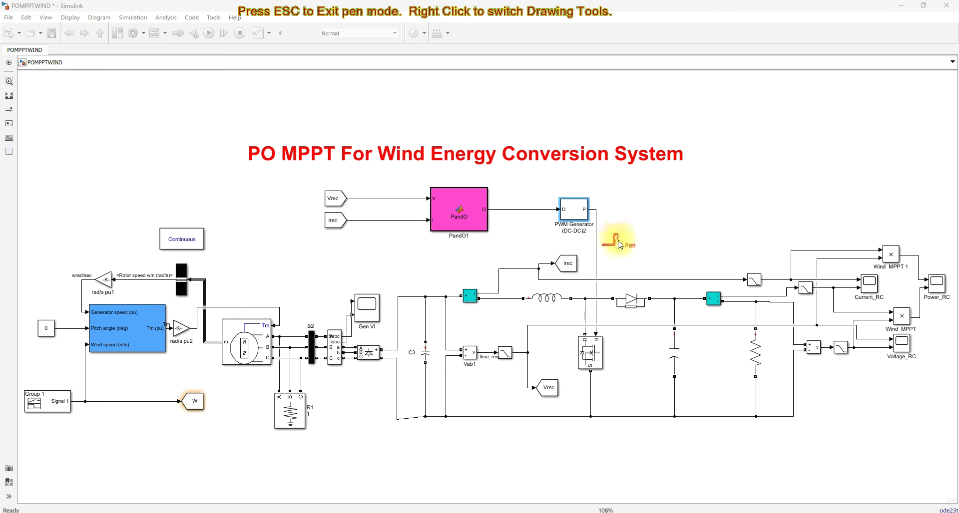
{"action": "mouse_move", "coordinate": [622, 244]}
{"action": "left_mouse_down"}
{"action": "mouse_move", "coordinate": [638, 231]}
{"action": "mouse_move", "coordinate": [647, 242]}
{"action": "mouse_move", "coordinate": [667, 230]}
{"action": "mouse_move", "coordinate": [672, 239]}
{"action": "mouse_move", "coordinate": [625, 343]}
{"action": "mouse_move", "coordinate": [605, 356]}
{"action": "left_mouse_up"}
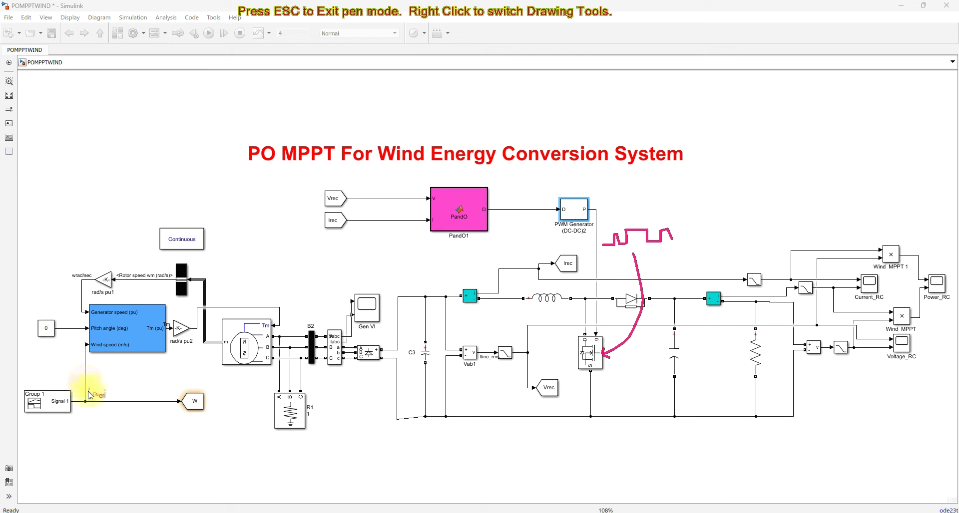
Trace the wind speed signal into the turbine, clear the annotations, and inspect the Signal Builder's wind profile
{"action": "left_click_drag", "start_coordinate": [74, 397], "coordinate": [87, 349]}
{"action": "key", "text": "Escape"}
{"action": "left_click", "coordinate": [62, 398]}
{"action": "double_click", "coordinate": [63, 398]}
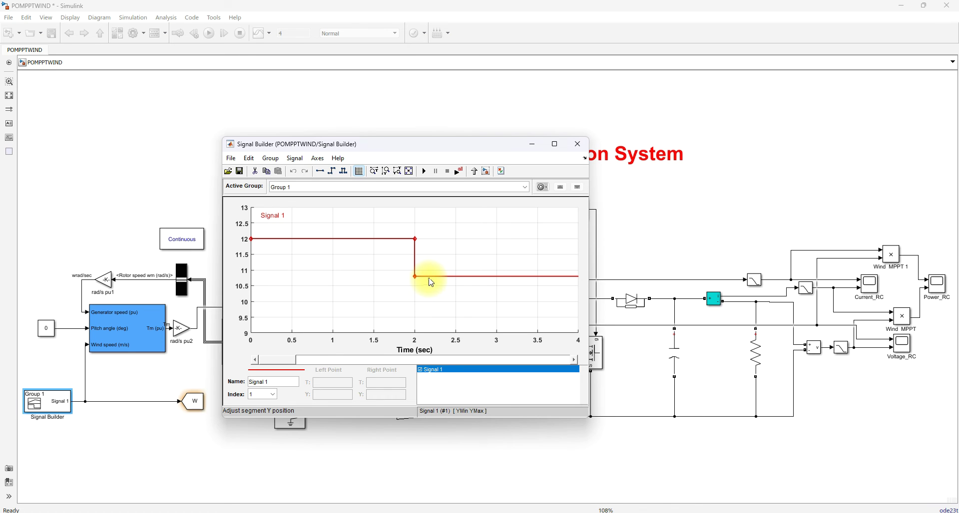
{"action": "left_click", "coordinate": [579, 144]}
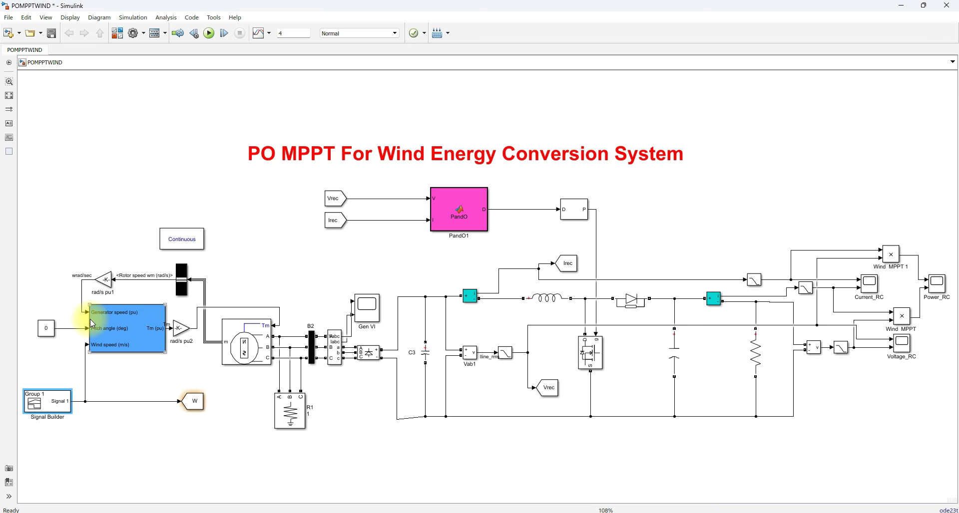
Shift the rad/s pu2 gain slightly away from the Wind Turbine block and select the torque line feeding the generator
{"action": "left_click", "coordinate": [151, 281]}
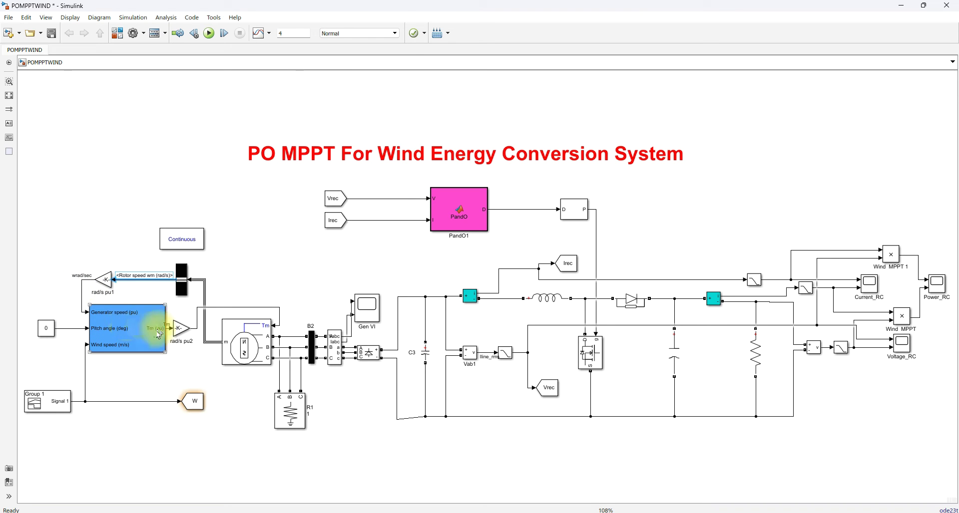
{"action": "left_click", "coordinate": [181, 332]}
{"action": "left_click_drag", "start_coordinate": [183, 335], "coordinate": [194, 334]}
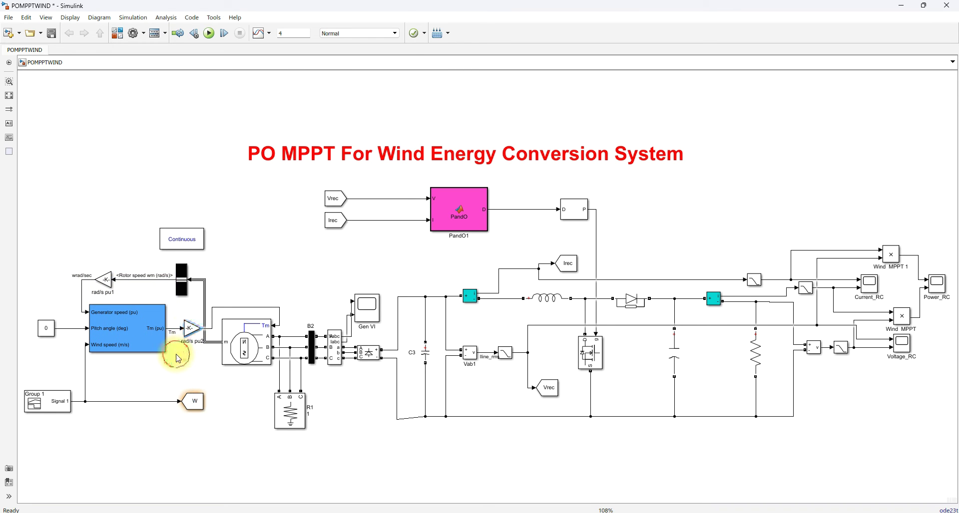
{"action": "left_click", "coordinate": [159, 336]}
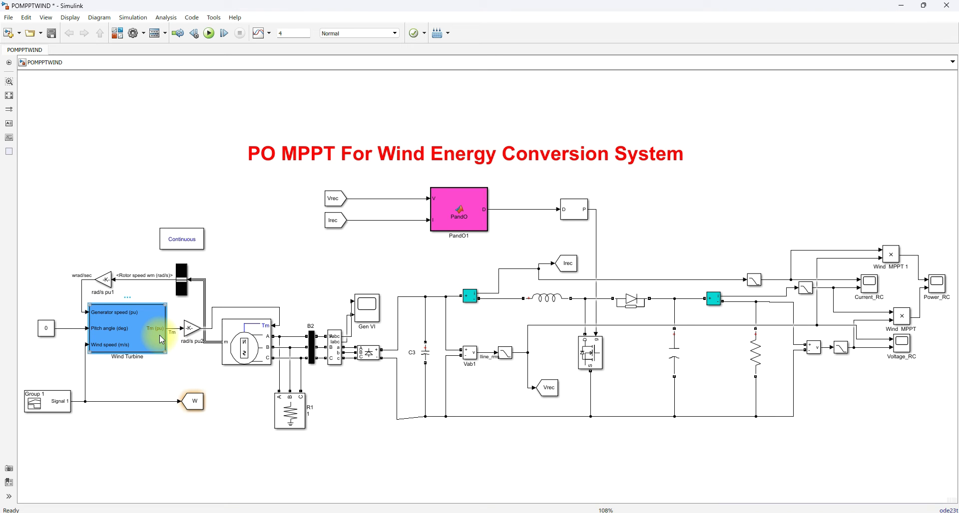
{"action": "left_click", "coordinate": [186, 352]}
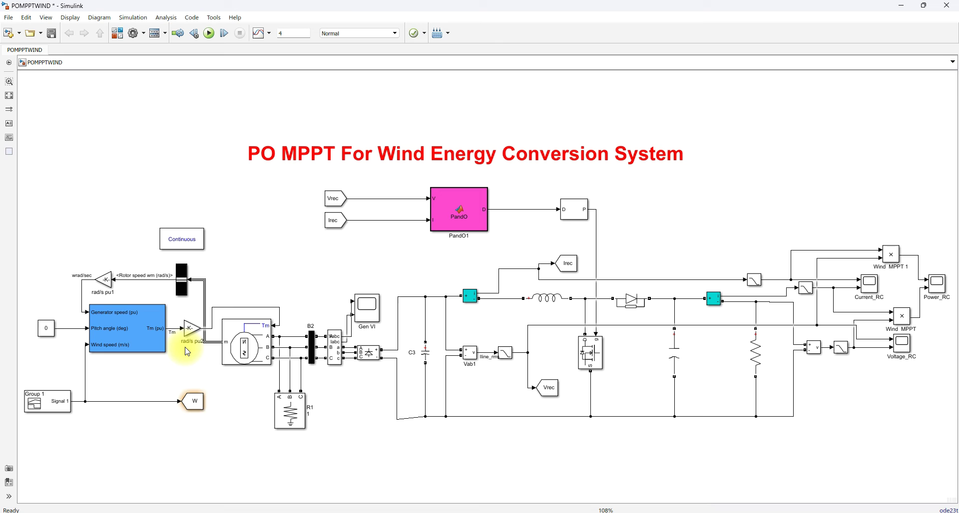
{"action": "left_click", "coordinate": [193, 332]}
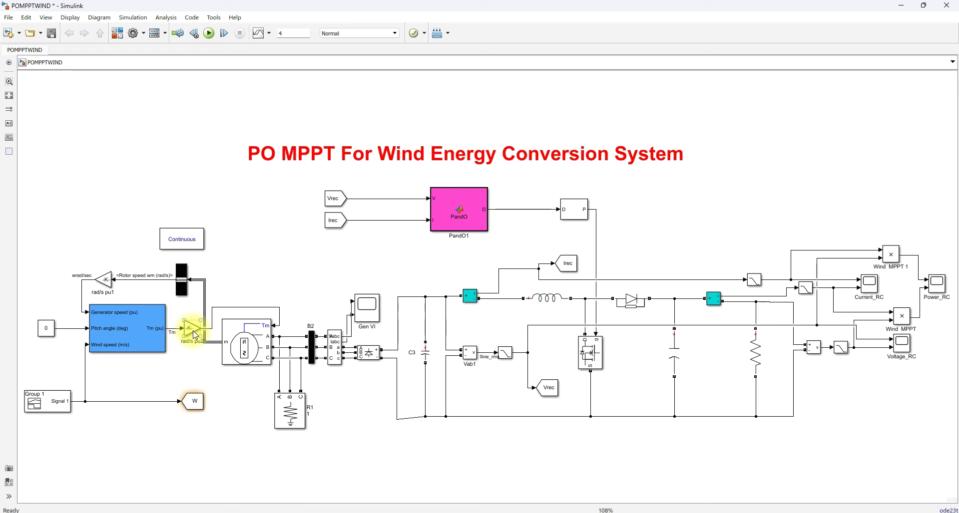
{"action": "left_click", "coordinate": [225, 307]}
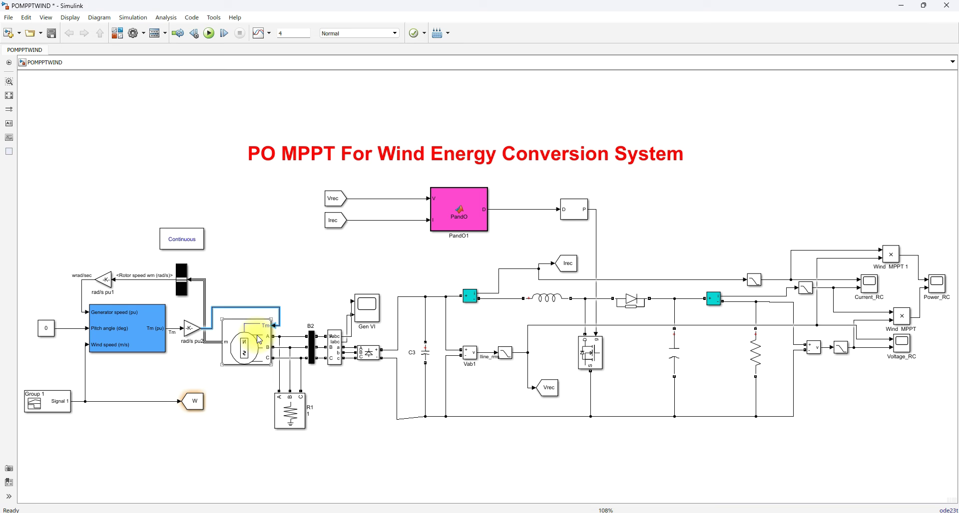
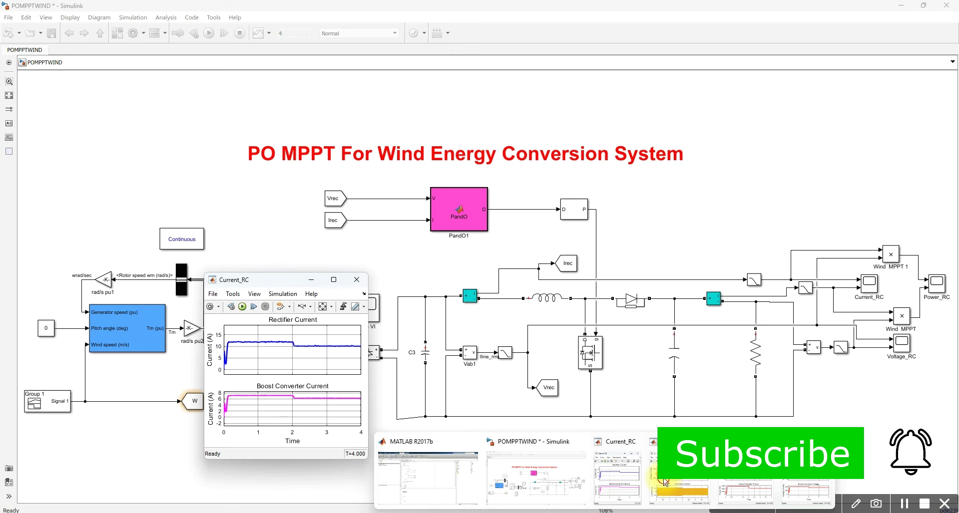
Bring the Gen VI, Power_RC and Voltage_RC scope windows to the front over the model
{"action": "mouse_move", "coordinate": [607, 511]}
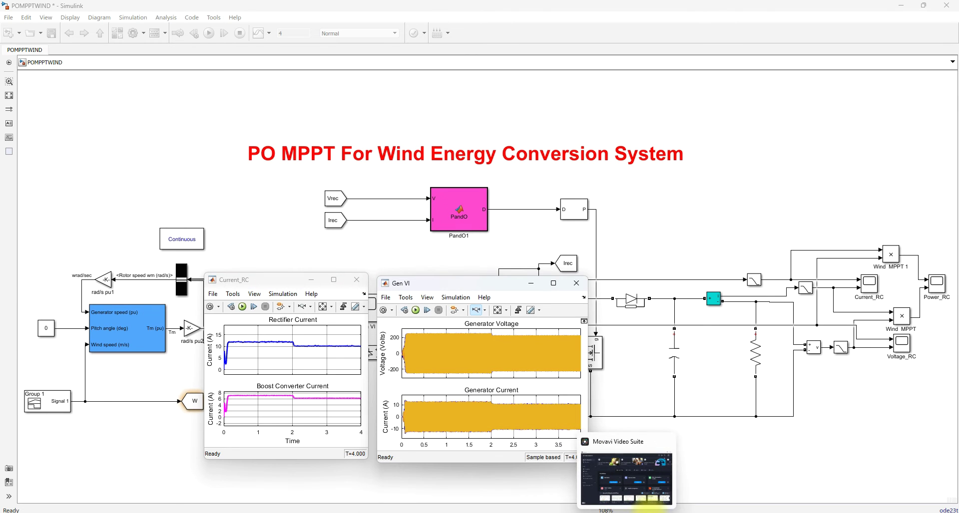
{"action": "left_click", "coordinate": [728, 487]}
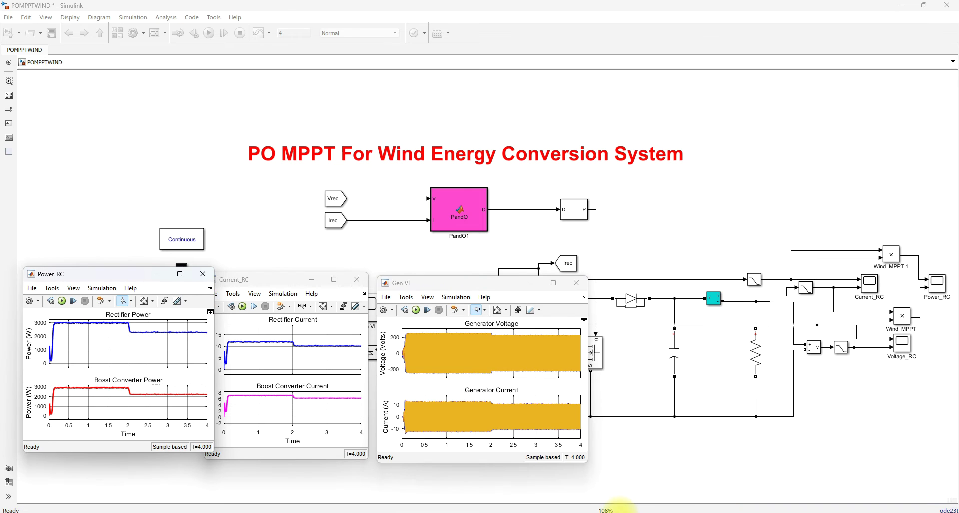
{"action": "left_click", "coordinate": [792, 475]}
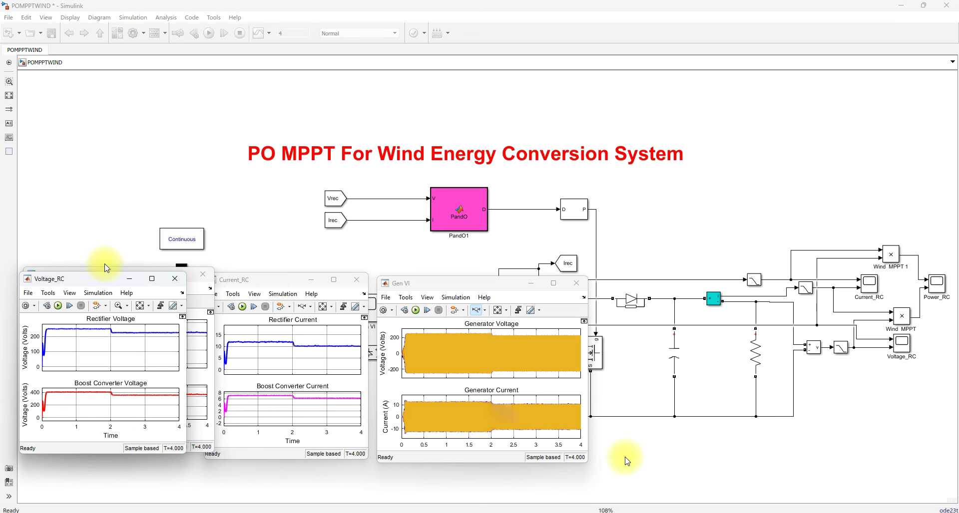
Separate the Voltage_RC and Gen VI scopes from the other windows, enlarging both and placing Gen VI above the Power_RC scope
{"action": "left_click_drag", "start_coordinate": [76, 278], "coordinate": [84, 21]}
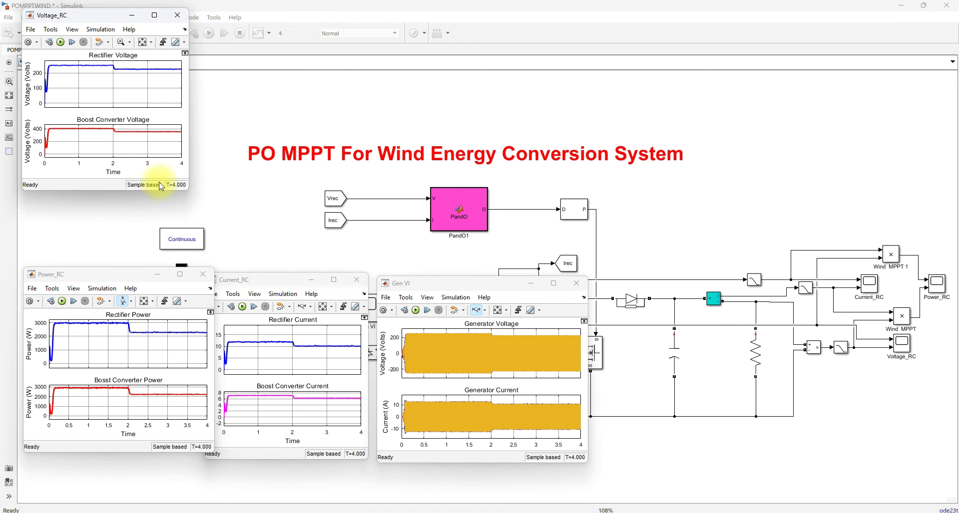
{"action": "left_click_drag", "start_coordinate": [186, 190], "coordinate": [210, 216]}
{"action": "left_click_drag", "start_coordinate": [116, 22], "coordinate": [438, 58]}
{"action": "left_click_drag", "start_coordinate": [430, 282], "coordinate": [65, 17]}
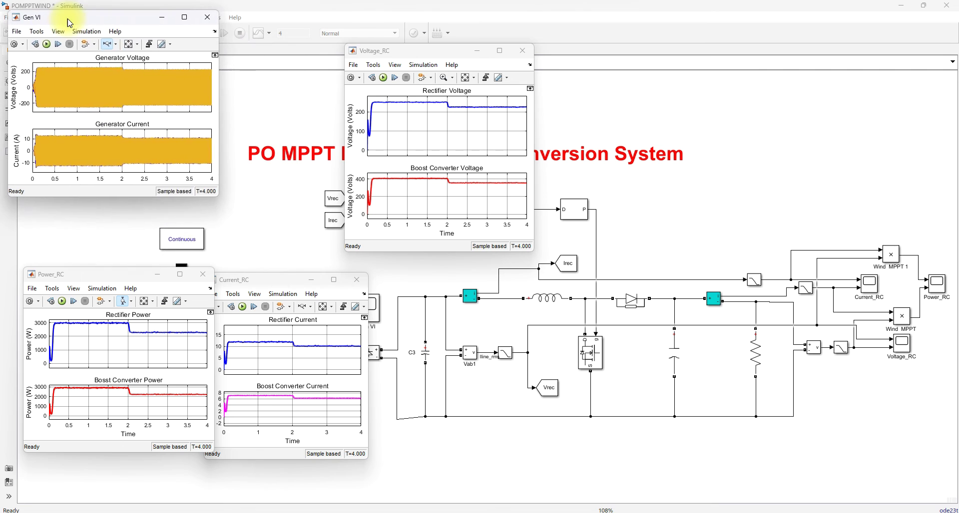
{"action": "left_click_drag", "start_coordinate": [223, 205], "coordinate": [240, 223]}
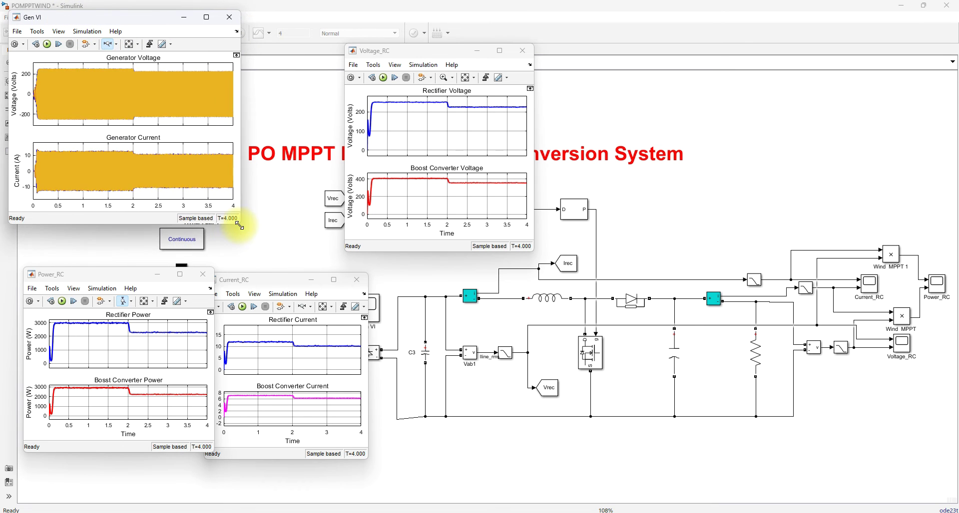
Line up the Voltage_RC and Current_RC scopes in a row beside the Gen VI scope and enlarge both
{"action": "left_click_drag", "start_coordinate": [367, 56], "coordinate": [266, 24]}
{"action": "left_click_drag", "start_coordinate": [430, 219], "coordinate": [484, 231]}
{"action": "left_click_drag", "start_coordinate": [256, 280], "coordinate": [546, 22]}
{"action": "left_click_drag", "start_coordinate": [649, 198], "coordinate": [703, 232]}
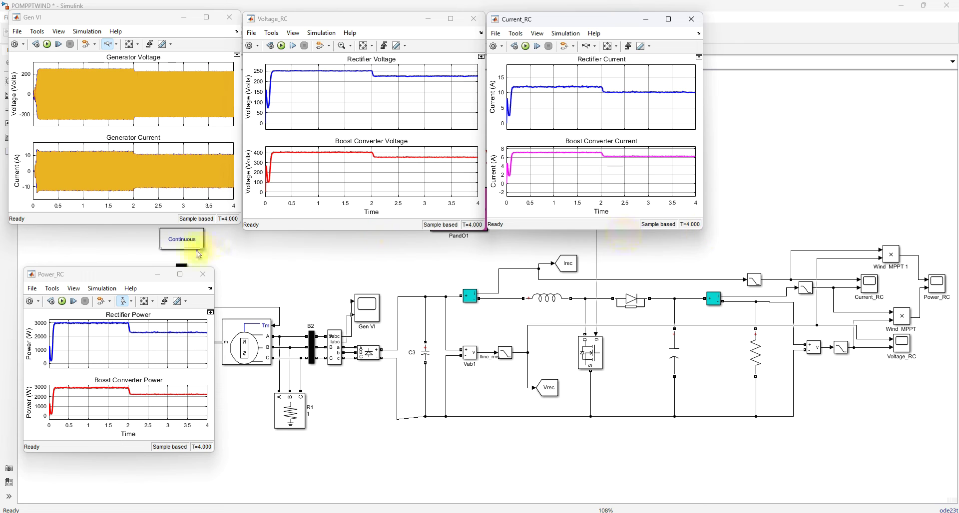
Place the Power_RC scope beneath the Voltage_RC scope, enlarge it, and run the simulation
{"action": "left_click_drag", "start_coordinate": [120, 273], "coordinate": [356, 241]}
{"action": "left_click_drag", "start_coordinate": [442, 417], "coordinate": [527, 464]}
{"action": "left_click_drag", "start_coordinate": [372, 245], "coordinate": [349, 245]}
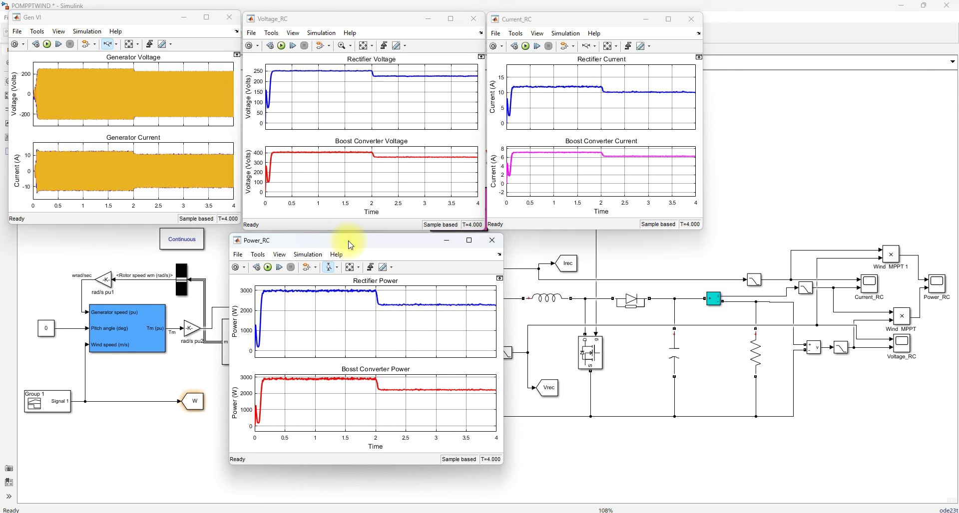
{"action": "left_click", "coordinate": [281, 46]}
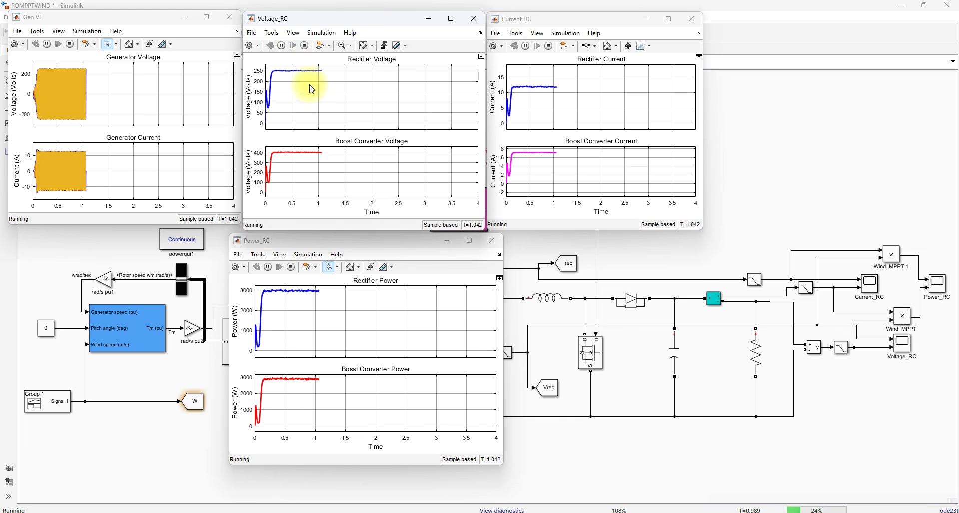
Mark the Rectifier Power to Boost Converter Power comparison with pen arrows at about 1 s and 3 s, and clear the annotations
{"action": "key", "text": "ctrl+shift+d"}
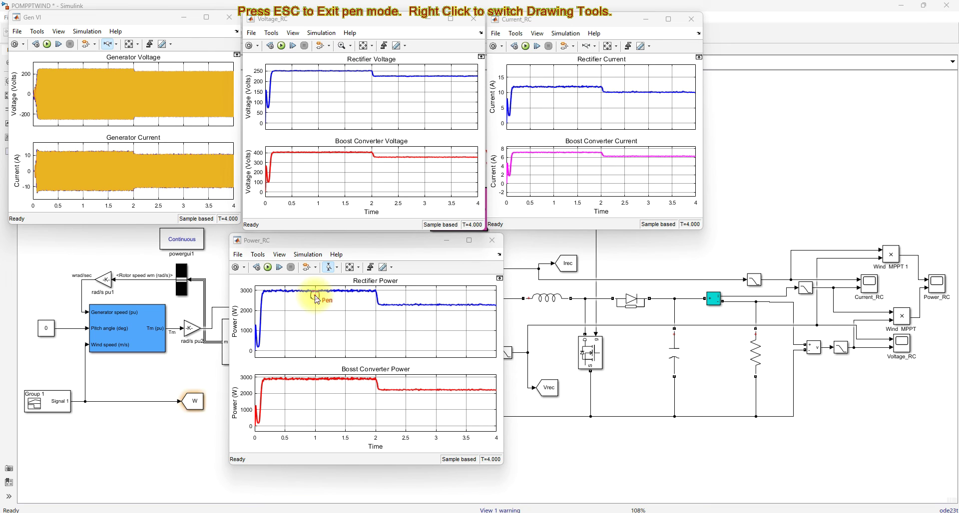
{"action": "left_click_drag", "start_coordinate": [315, 296], "coordinate": [315, 374]}
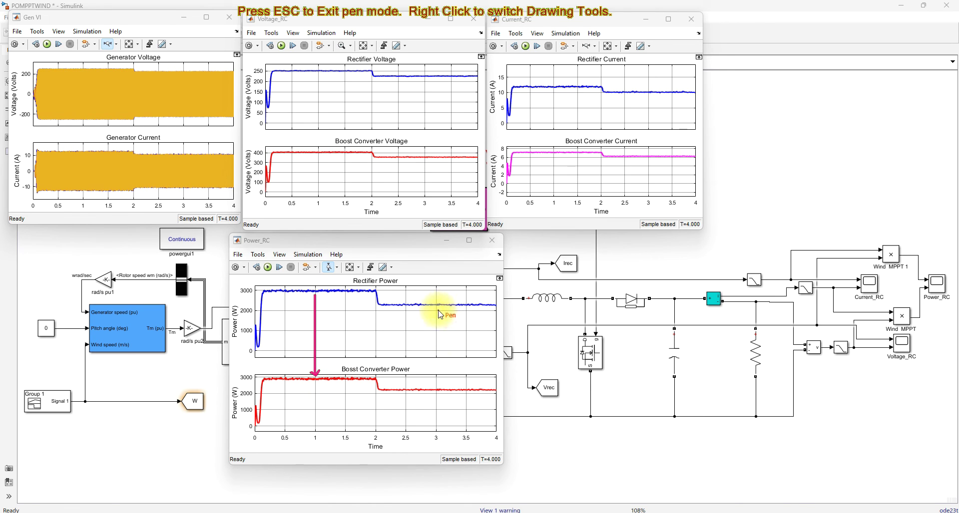
{"action": "left_click_drag", "start_coordinate": [438, 309], "coordinate": [437, 386]}
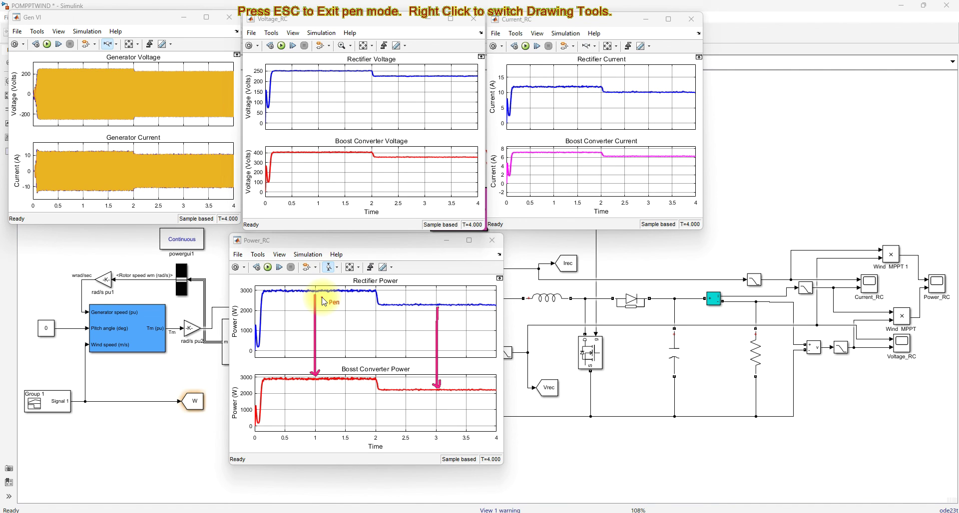
{"action": "key", "text": "Escape"}
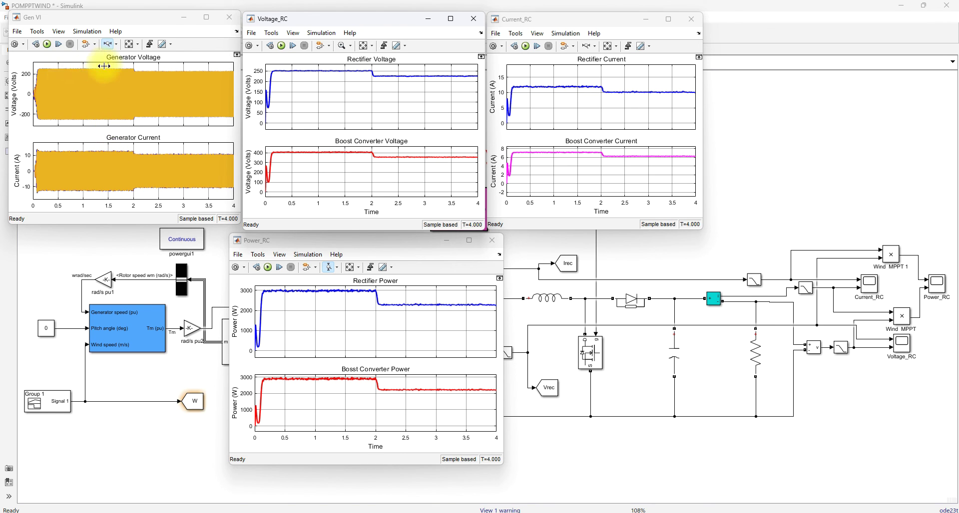
Zoom the Gen VI scope's time axis to about 2.75–2.8 s to inspect the generator voltage and current waveforms, and restore the full view
{"action": "left_click", "coordinate": [108, 44]}
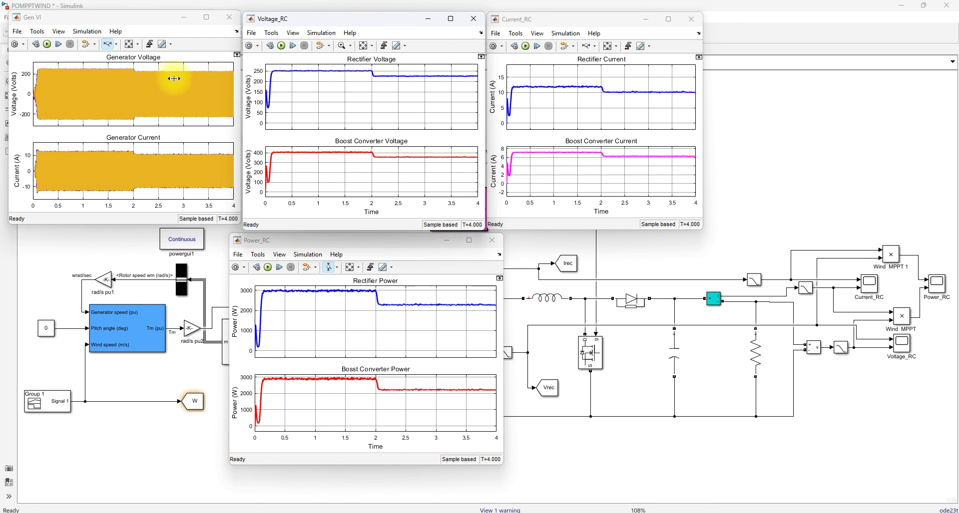
{"action": "mouse_move", "coordinate": [153, 63]}
{"action": "left_mouse_down"}
{"action": "mouse_move", "coordinate": [185, 62]}
{"action": "mouse_move", "coordinate": [150, 69]}
{"action": "left_mouse_up"}
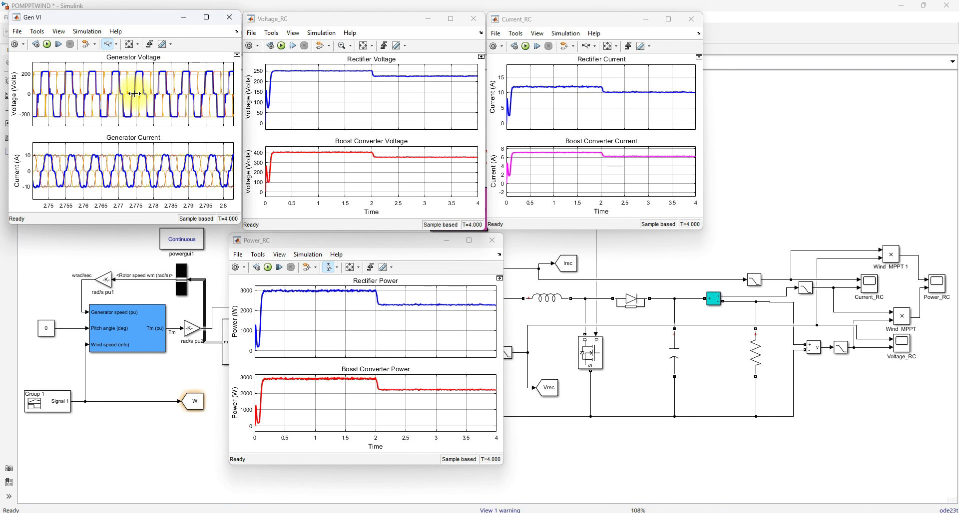
{"action": "left_click", "coordinate": [129, 44]}
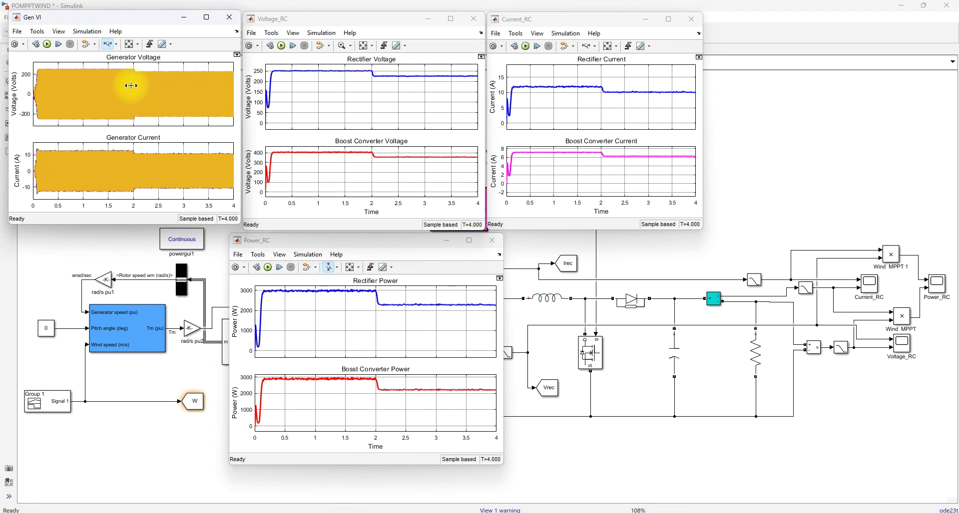